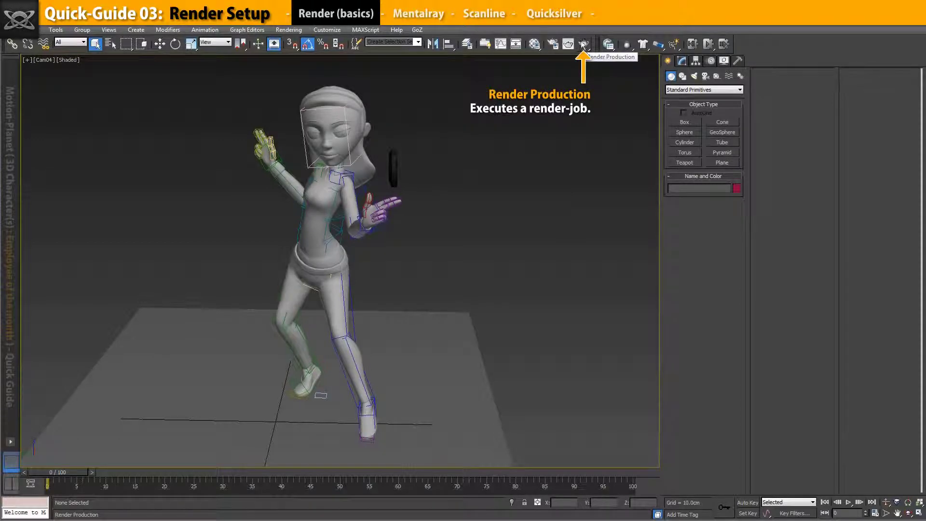
- Render the Cam04 camera view of the dancing character
click(583, 45)
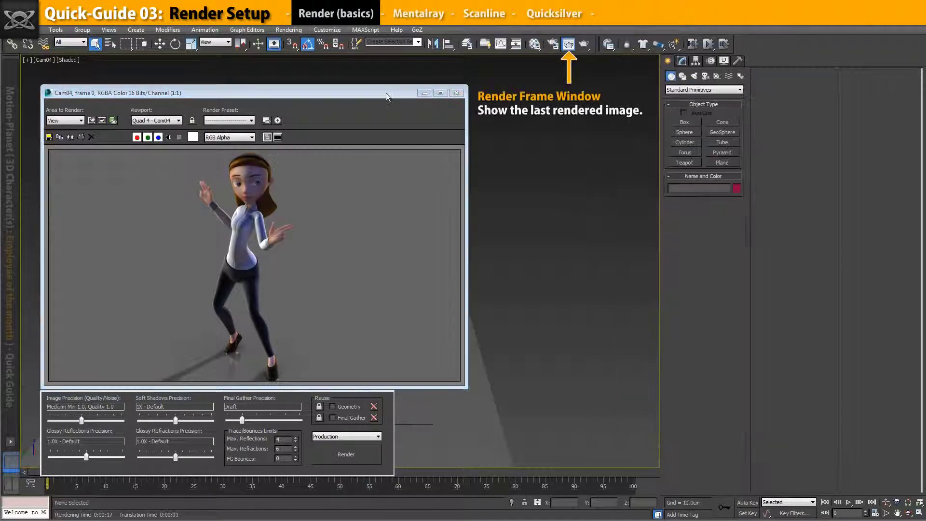
drag(386, 92, 378, 81)
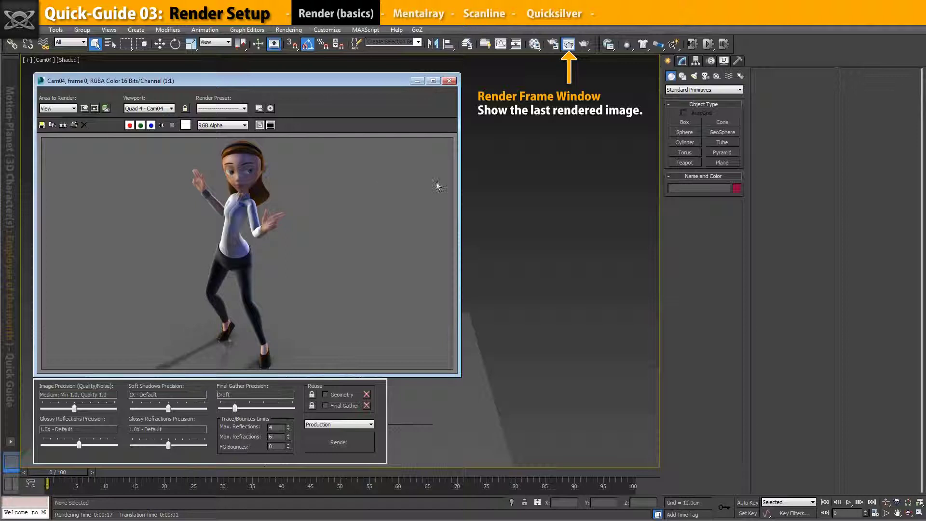
click(568, 45)
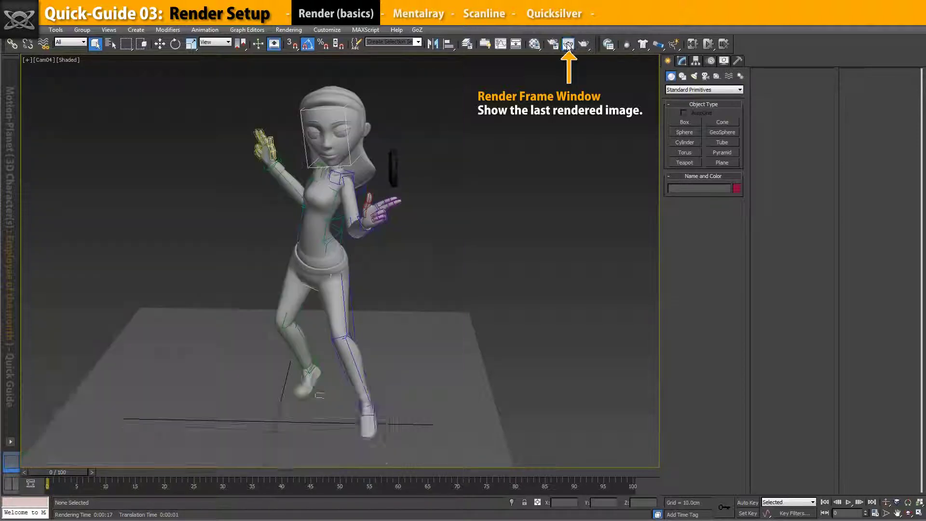
click(568, 44)
click(568, 44)
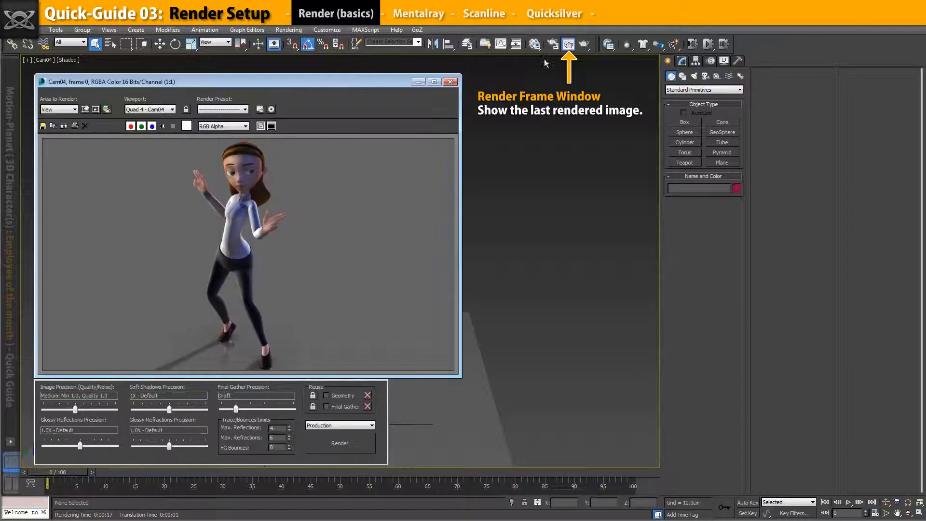
click(272, 126)
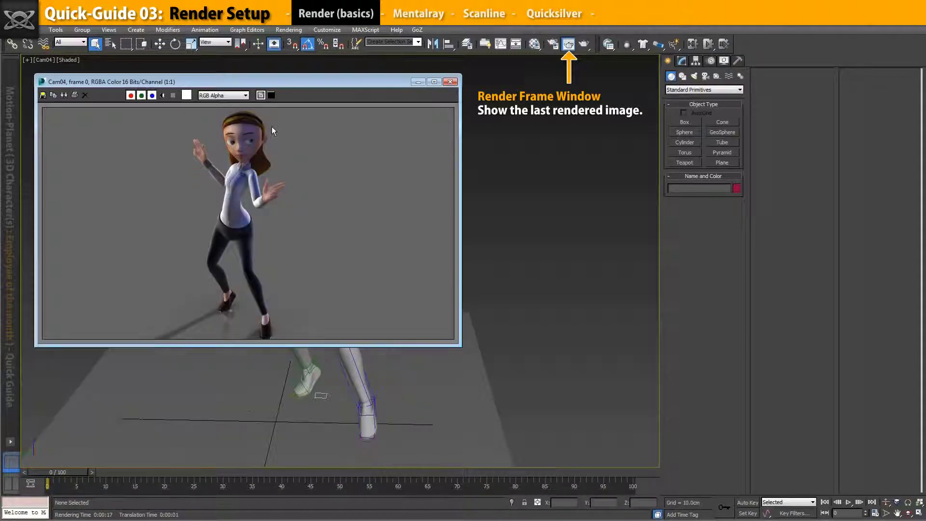
click(270, 94)
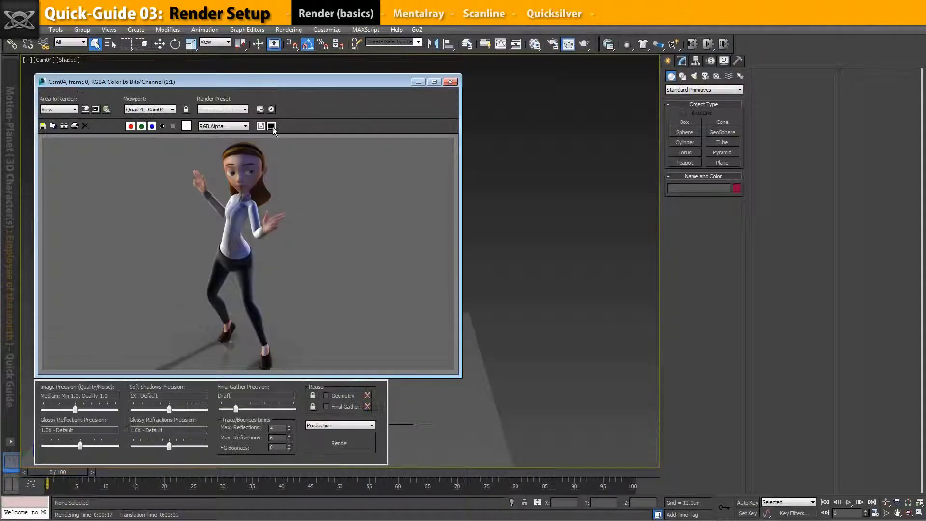
click(272, 125)
click(272, 96)
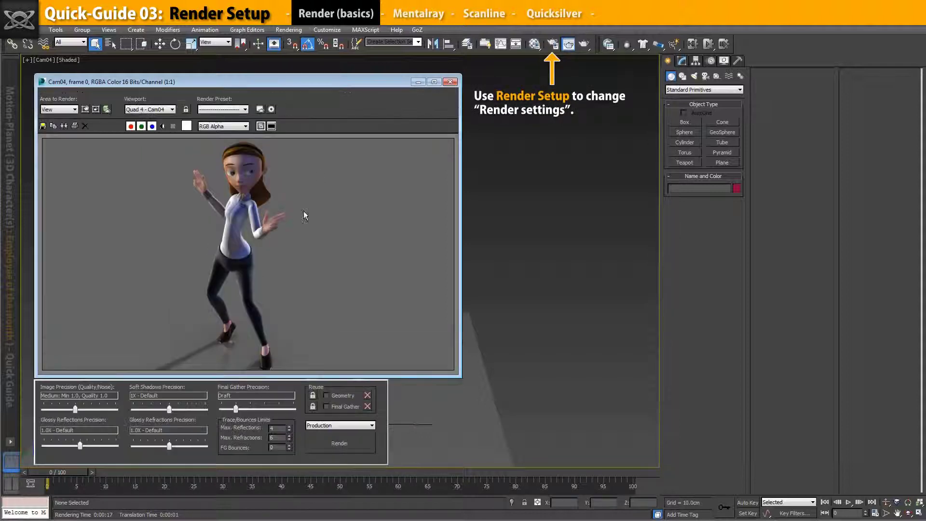
drag(346, 87, 344, 81)
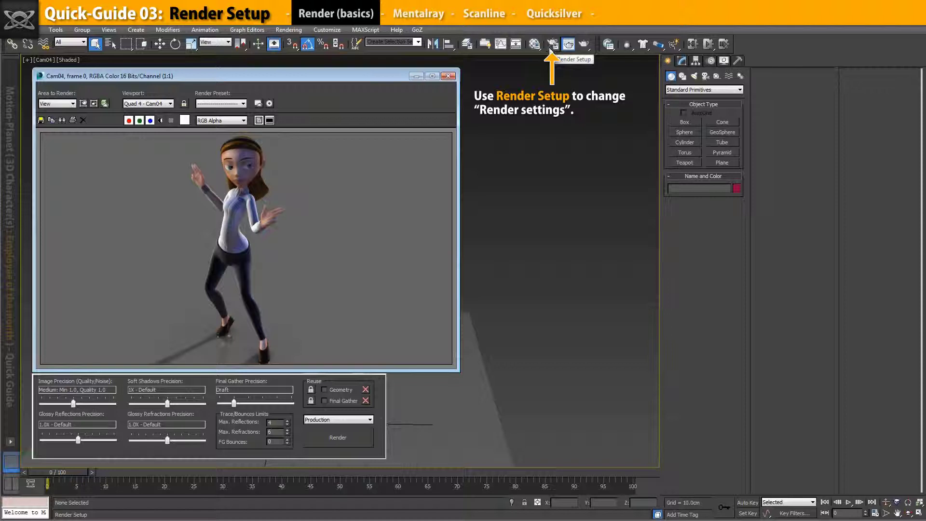
- Set the Render Setup output size to the 1280x720 preset
click(555, 44)
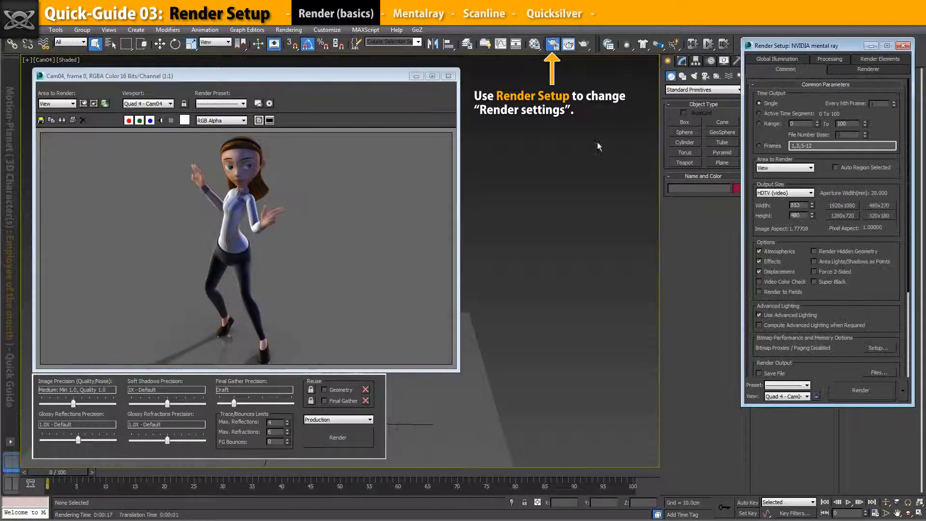
drag(812, 45, 811, 46)
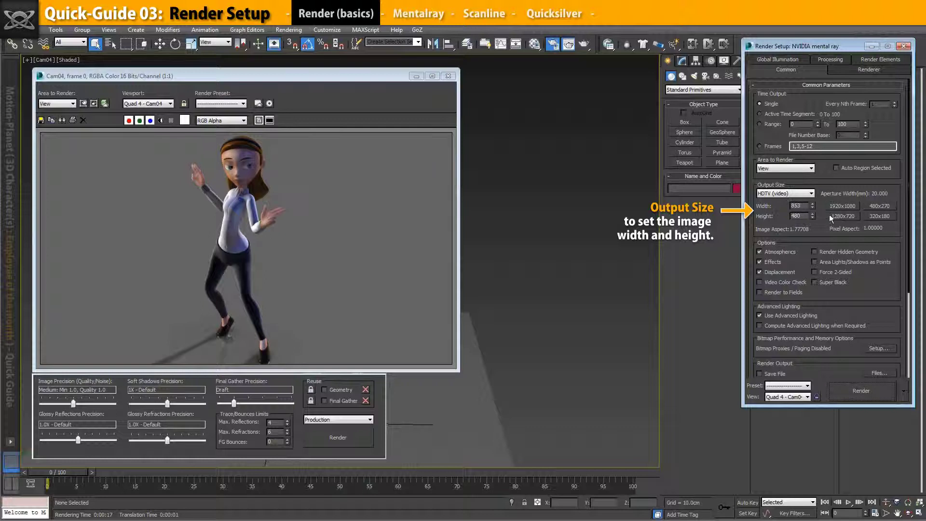
click(843, 215)
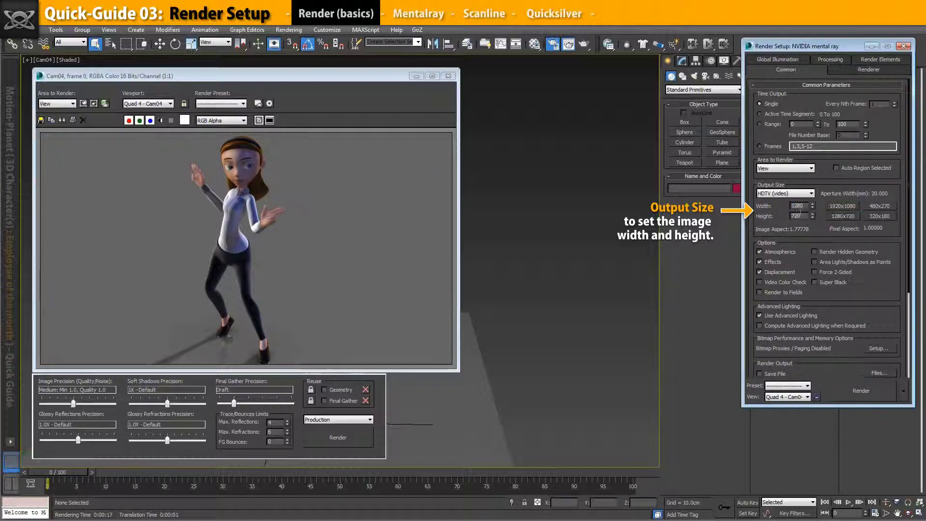
drag(868, 294, 864, 177)
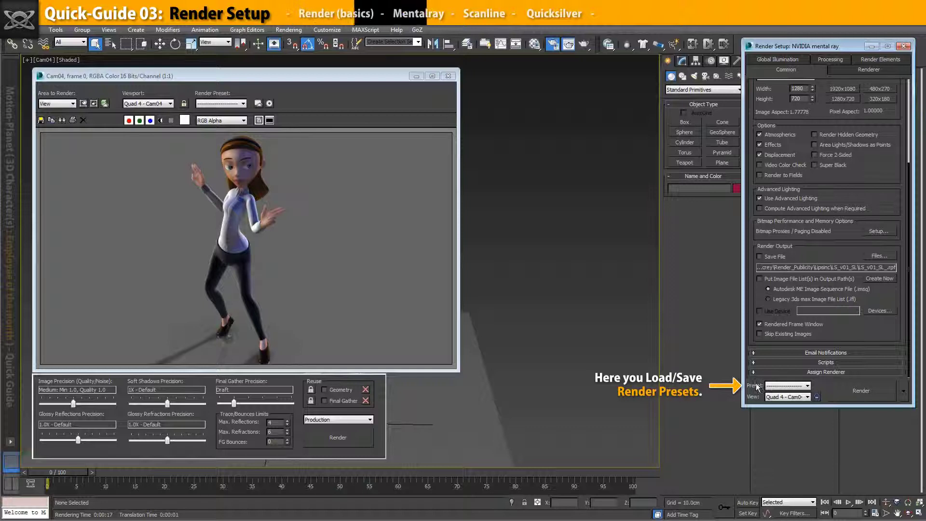
- Load MissSecrey_Mentalray_HighQuality.rps from the Render_Presets\MAX_2014 folder
click(785, 385)
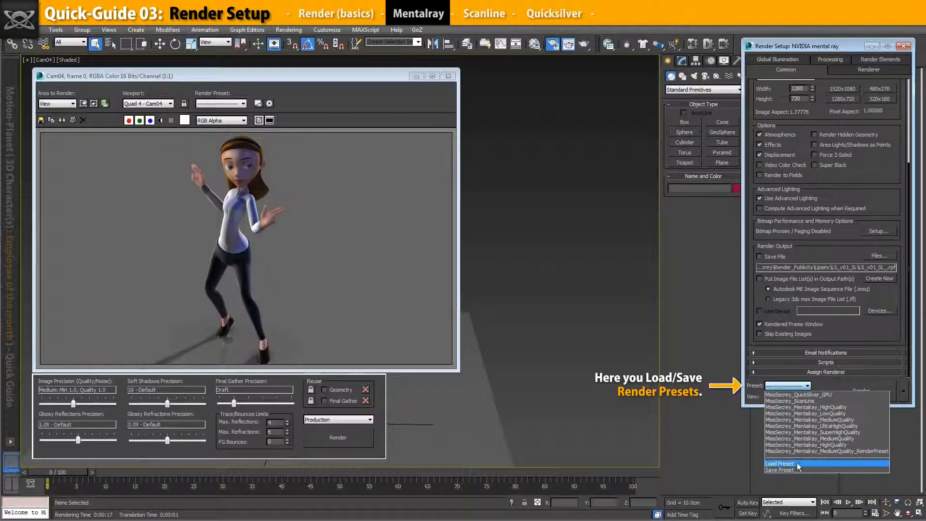
click(797, 466)
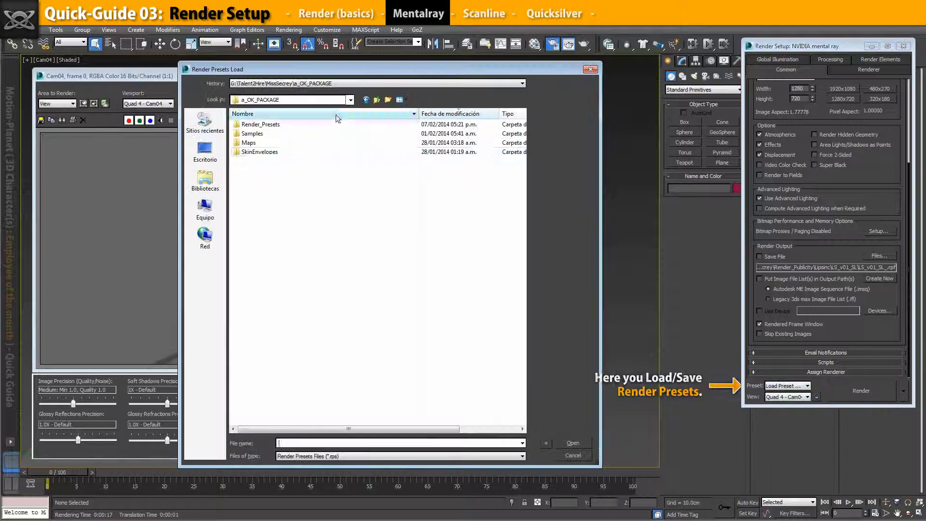
double_click(285, 126)
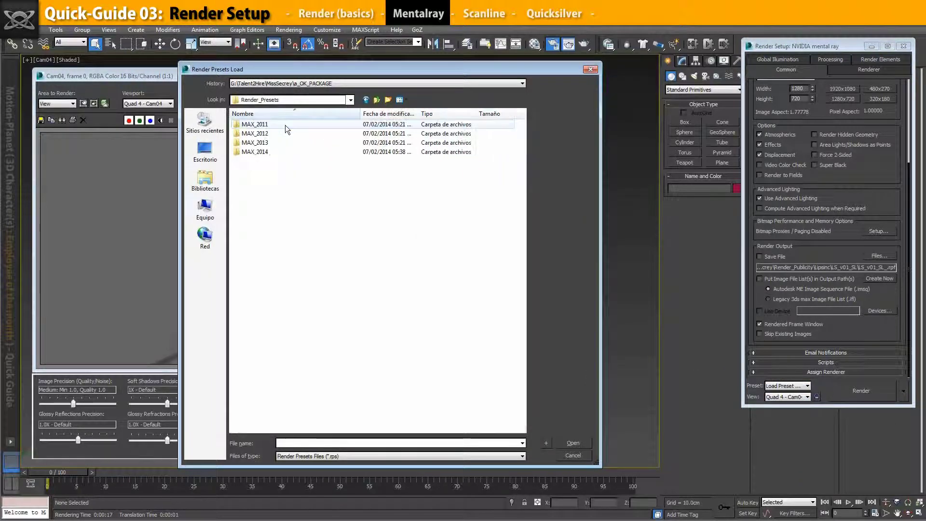
double_click(276, 151)
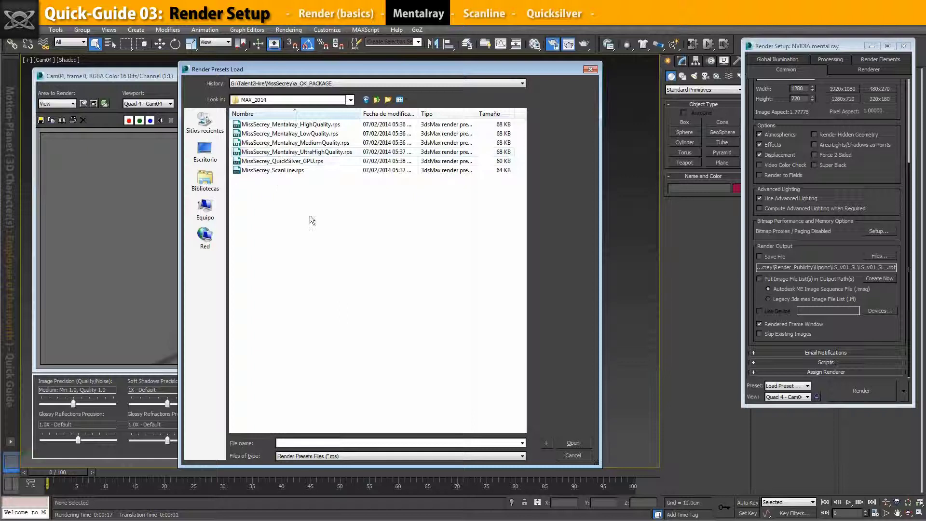
click(316, 134)
click(317, 143)
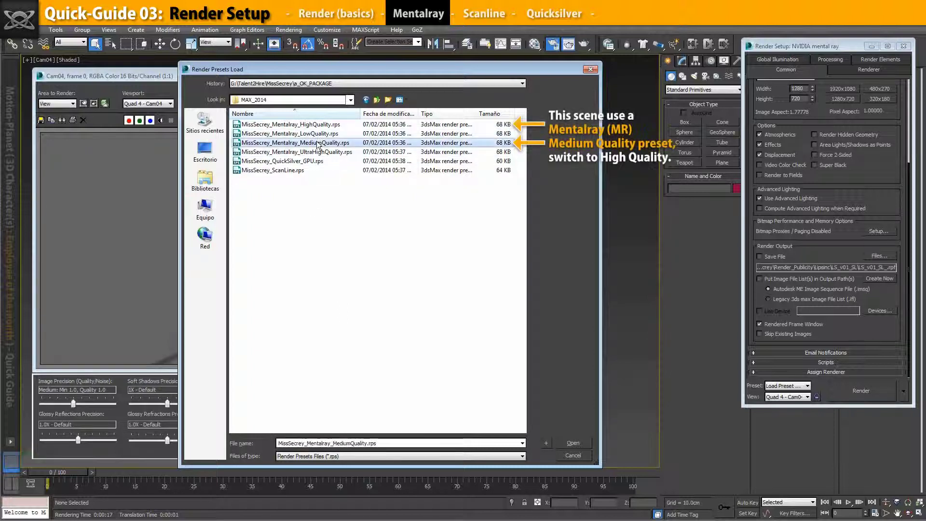
click(320, 126)
click(332, 152)
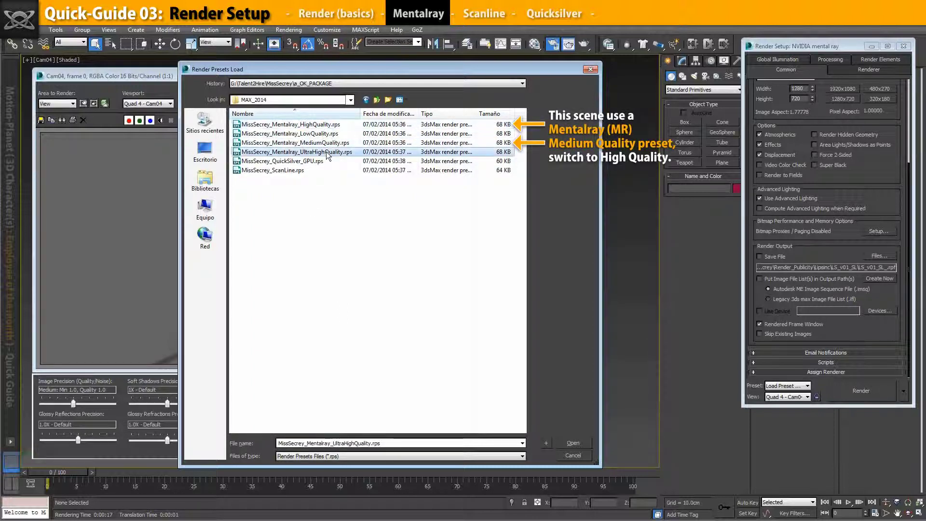
click(328, 142)
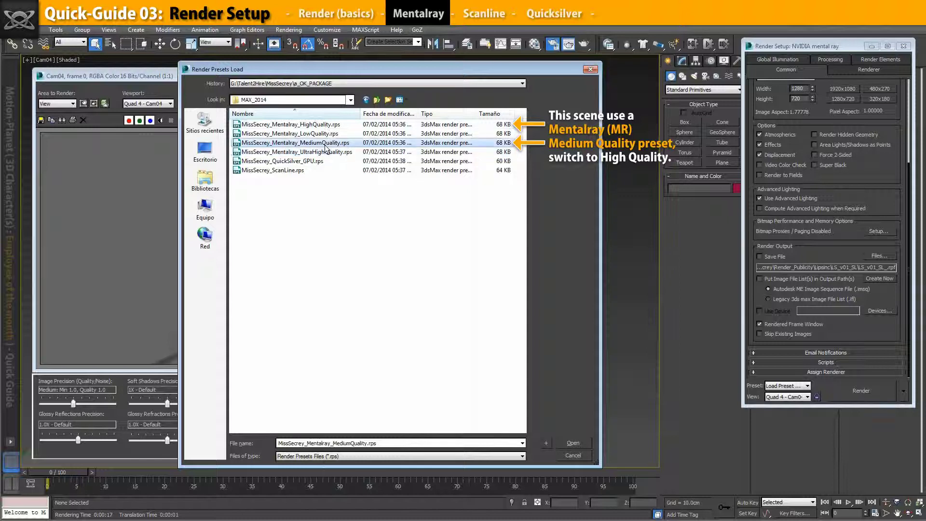
click(327, 124)
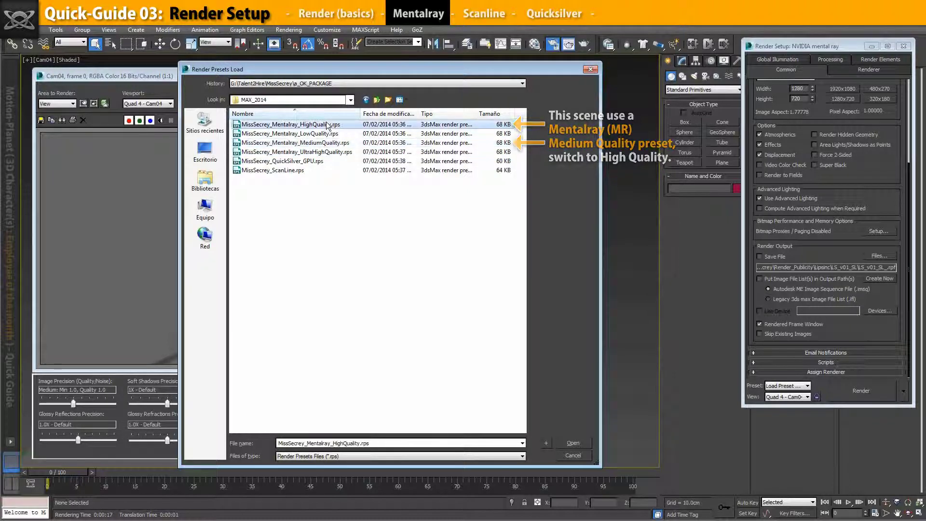
click(573, 443)
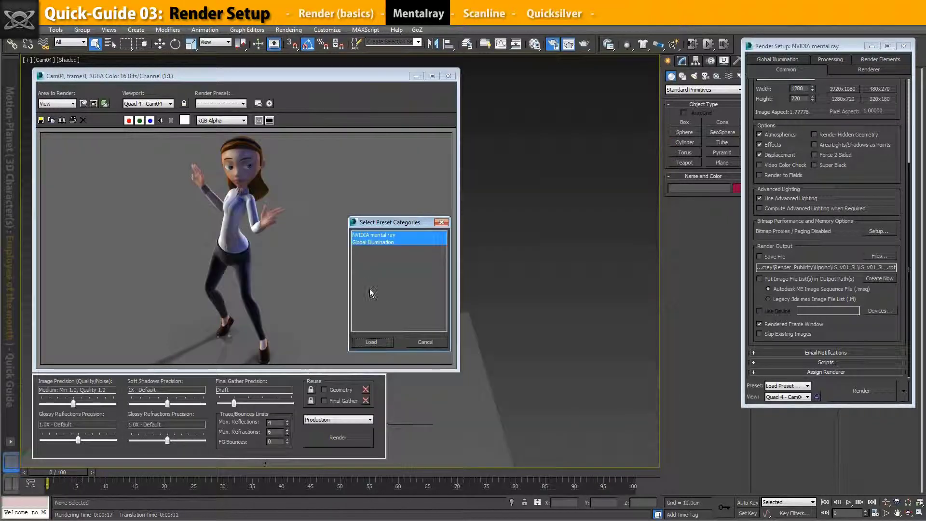
- Load both preset categories and restore the 1280x720 output size
click(371, 342)
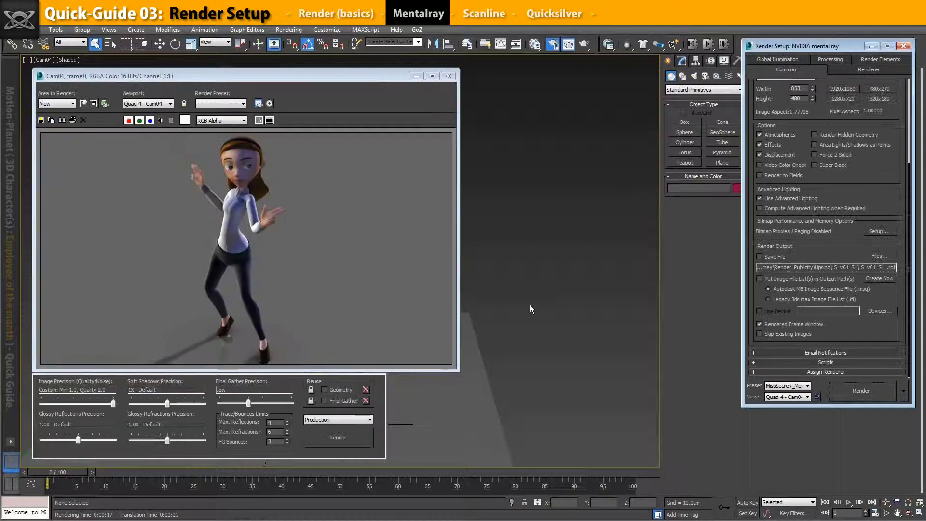
drag(856, 92, 856, 210)
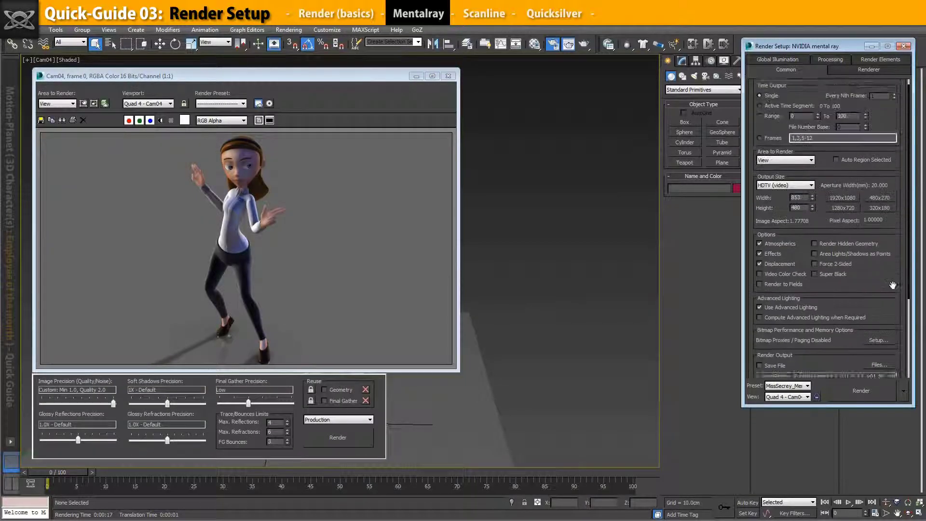
click(839, 217)
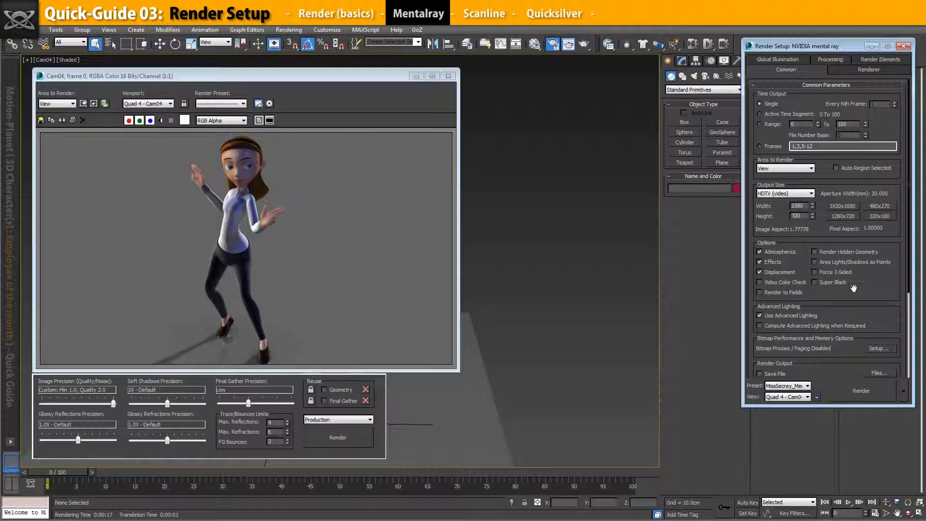
drag(868, 313, 863, 194)
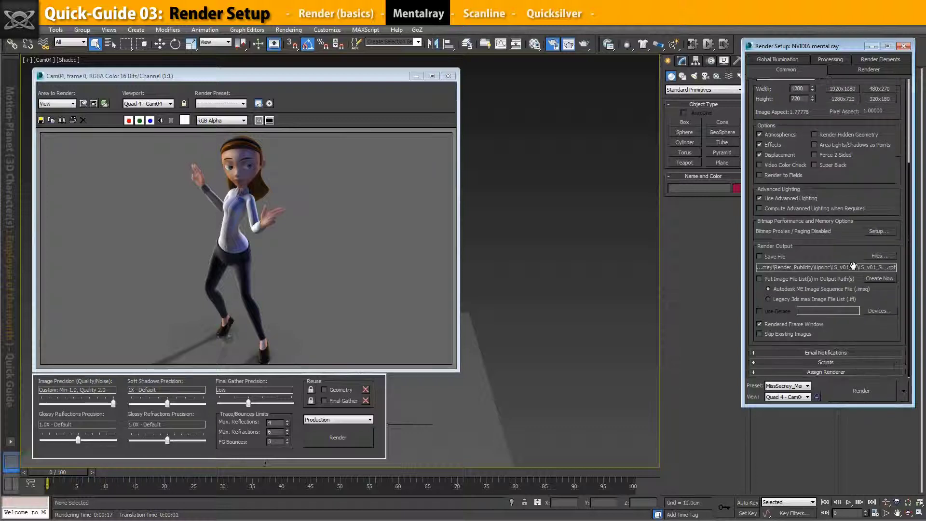
- Render Cam04 with the HighQuality mental ray preset
click(853, 390)
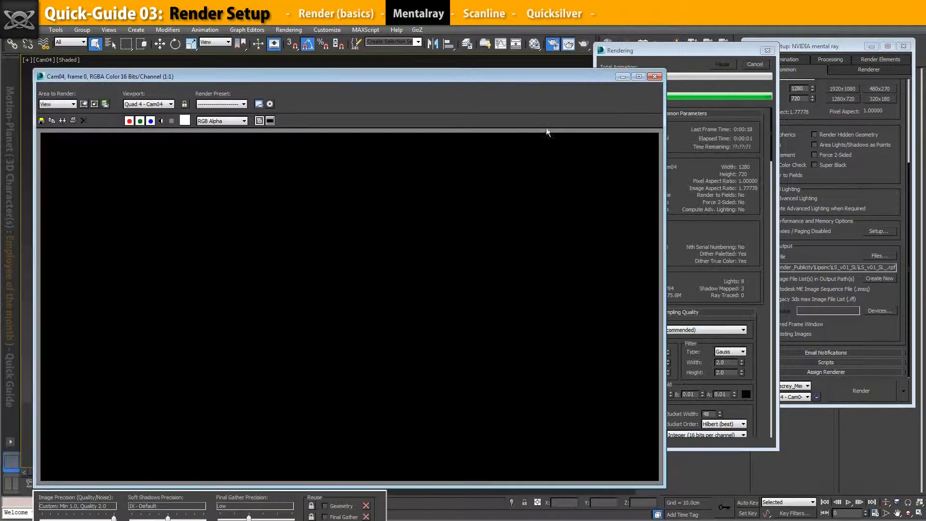
drag(495, 80, 488, 39)
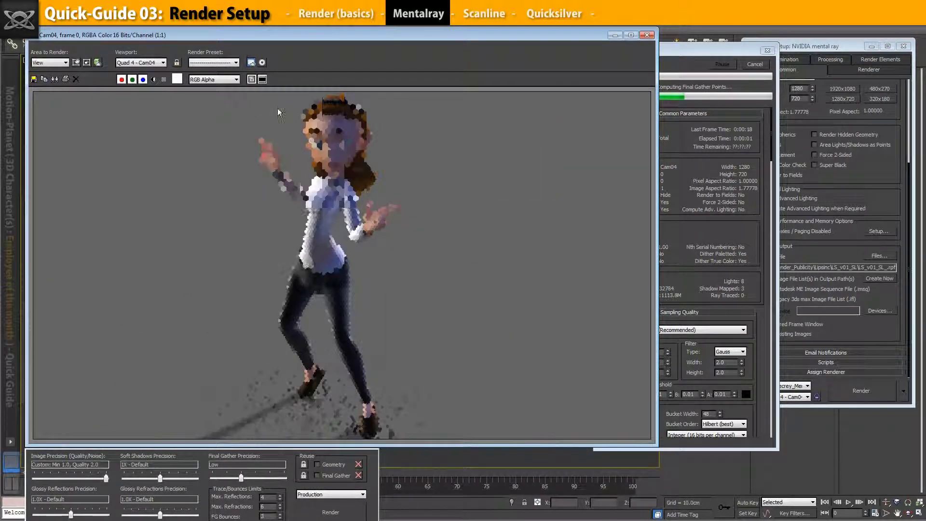
click(262, 79)
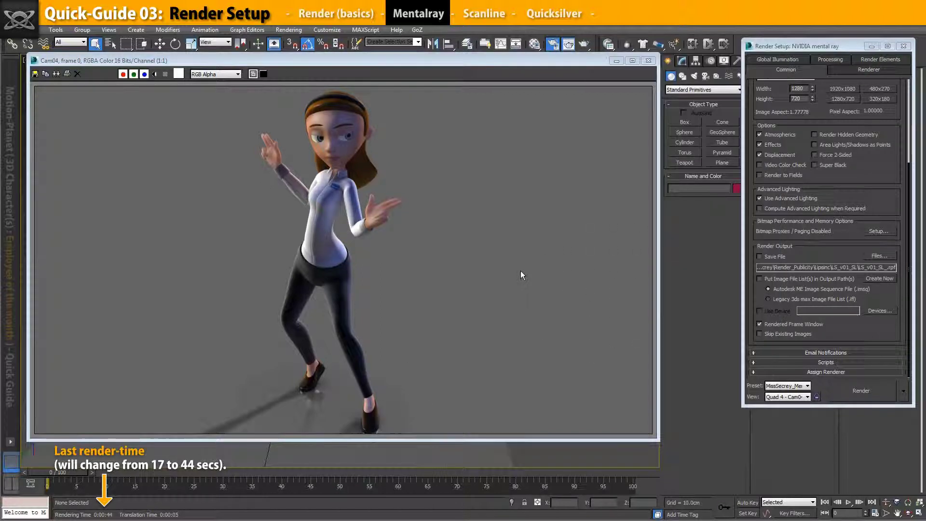
- Open the RAM Player from the Rendering menu
drag(414, 60, 438, 106)
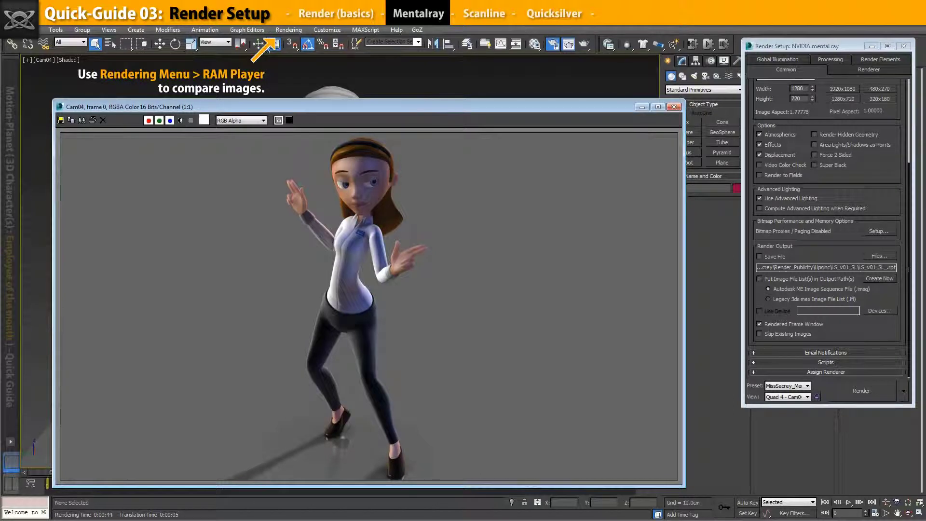
click(289, 31)
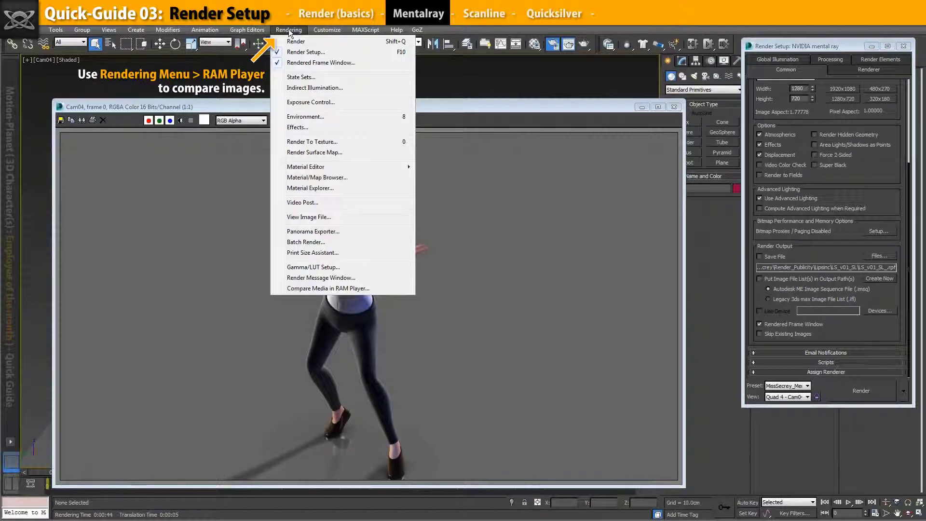
click(370, 289)
drag(378, 101, 303, 96)
- Load the last rendered frame into Channel A and close the frame window
click(159, 107)
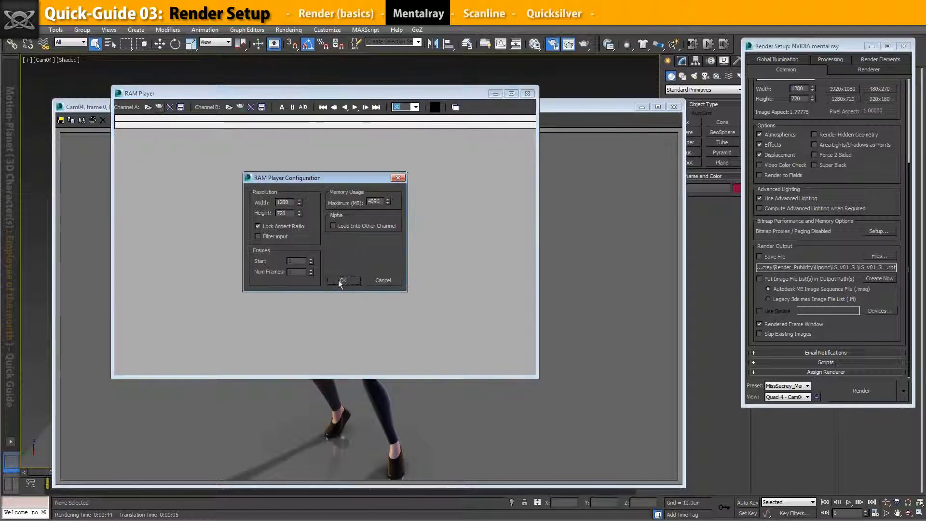
click(342, 282)
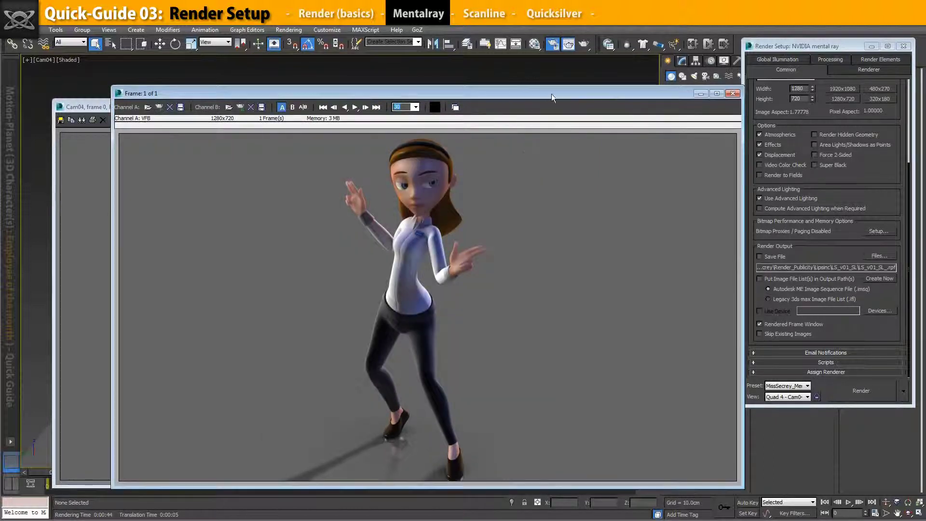
mouse_move(551, 98)
mouse_down()
mouse_move(471, 84)
mouse_move(569, 516)
mouse_up()
drag(566, 107, 539, 98)
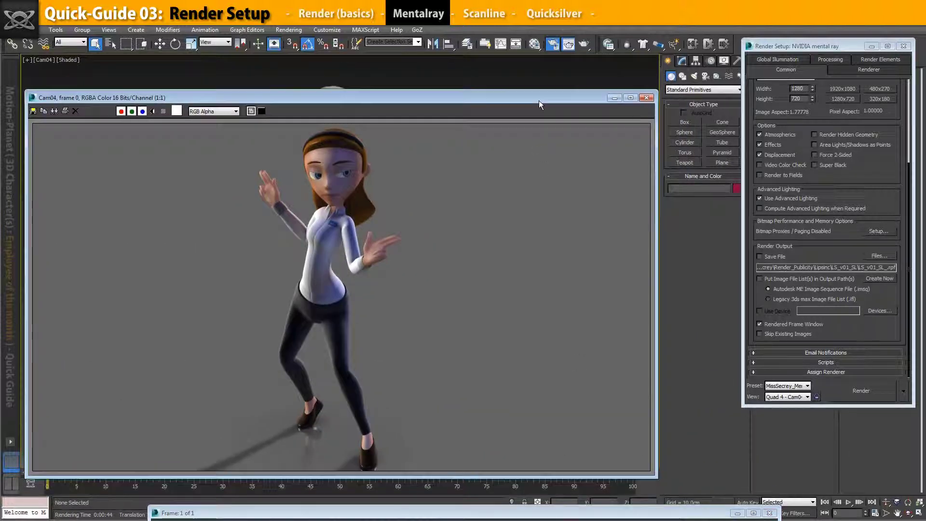
click(646, 99)
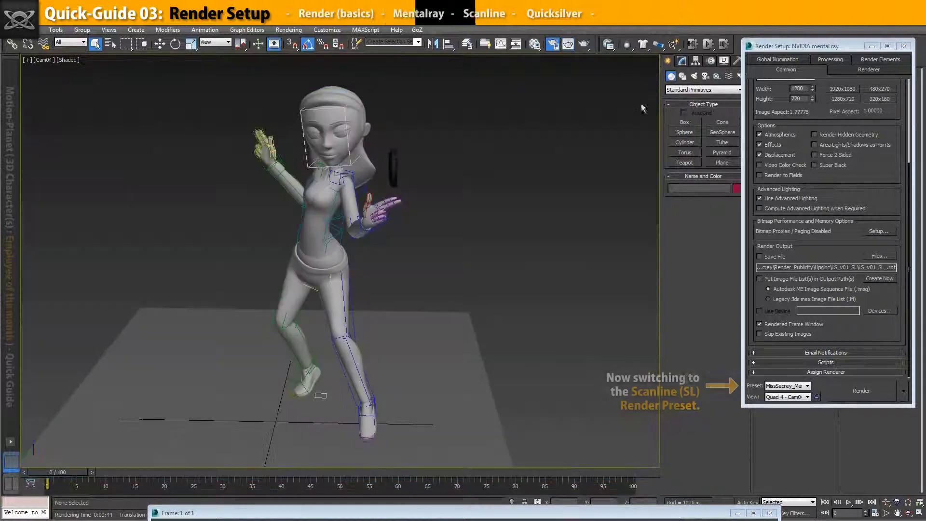
- Load the MissSecrey_ScanLine.rps preset with all its categories
click(806, 386)
click(798, 463)
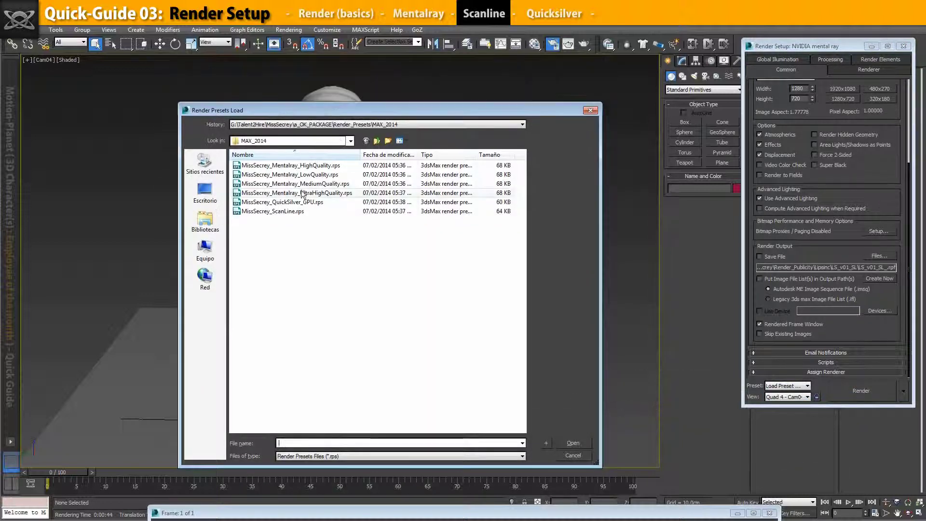
click(285, 212)
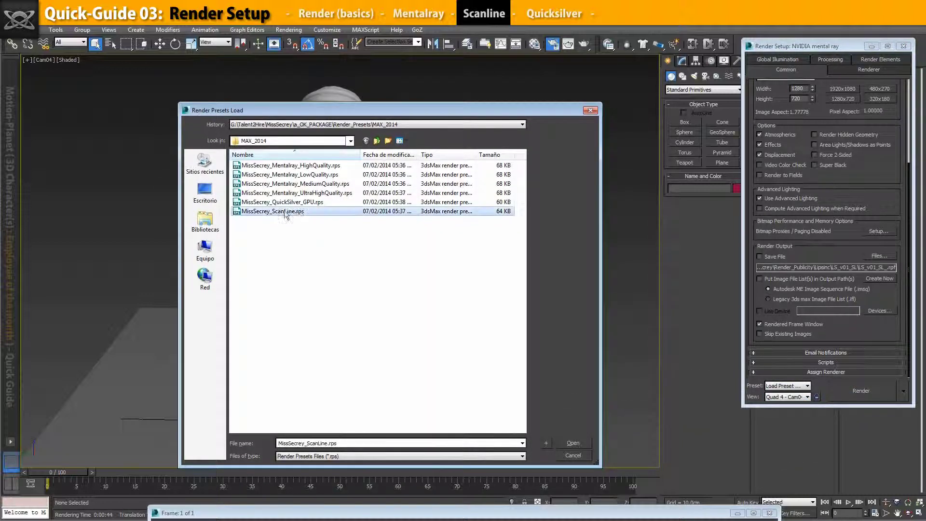
click(573, 442)
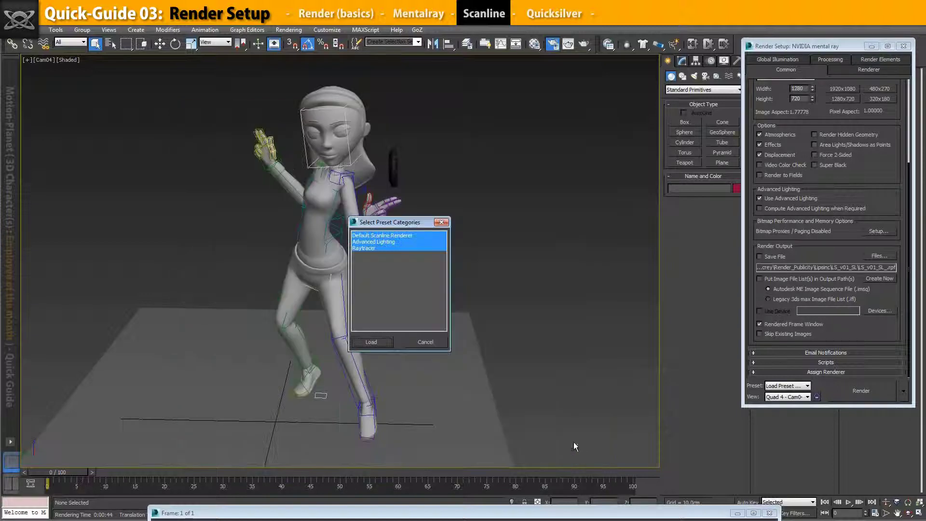
click(377, 343)
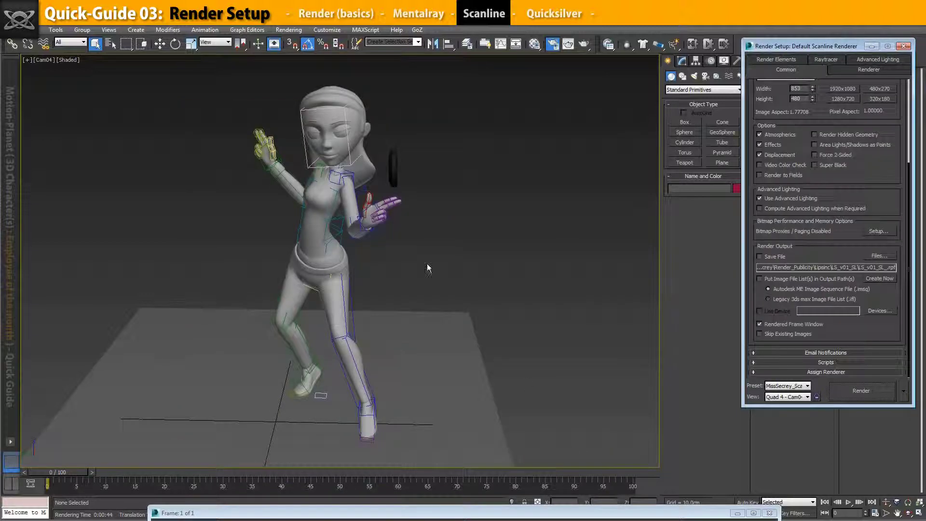
- In the layer manager, unhide G_Floor_Plane.SL and hide G_Floor_Plane.MR
click(466, 44)
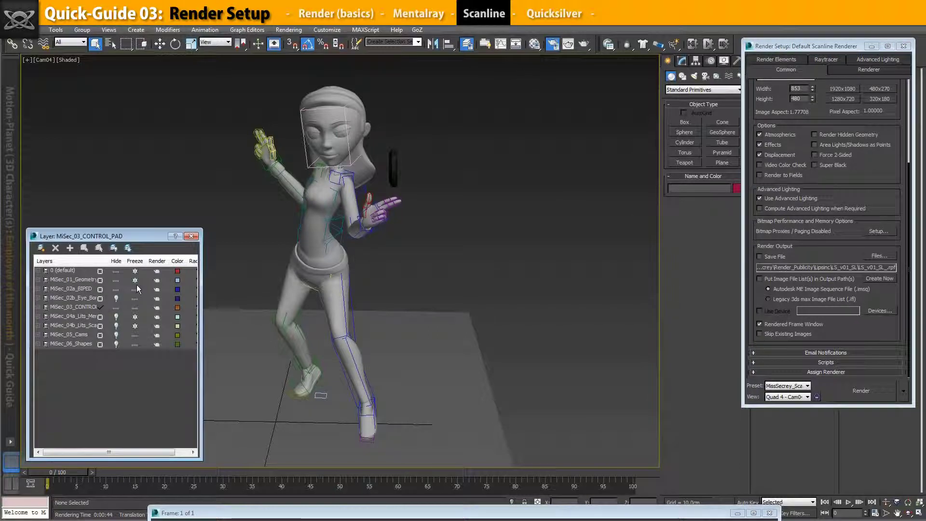
click(39, 270)
drag(107, 260, 134, 261)
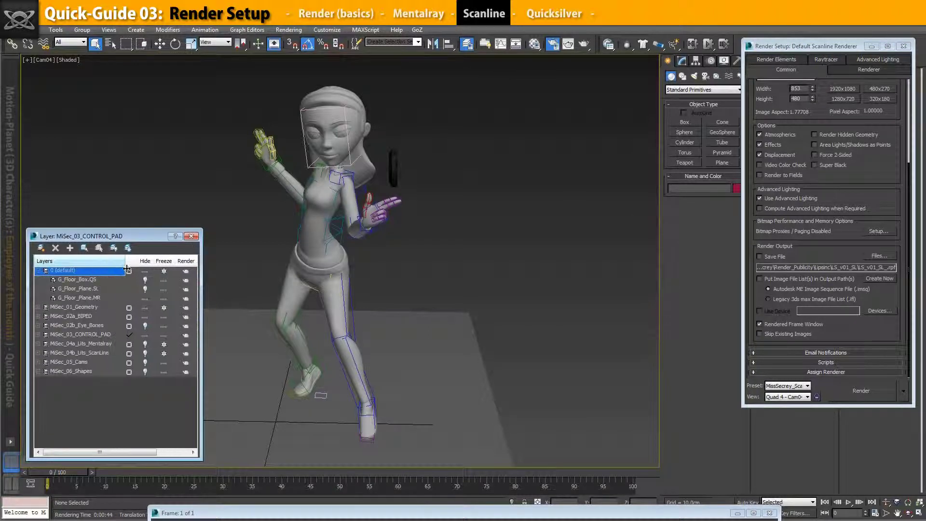
click(76, 289)
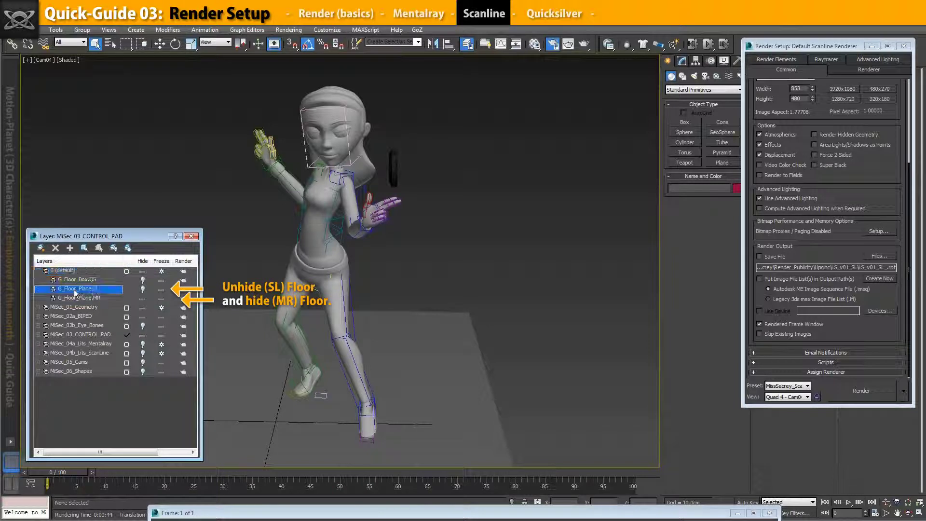
click(143, 289)
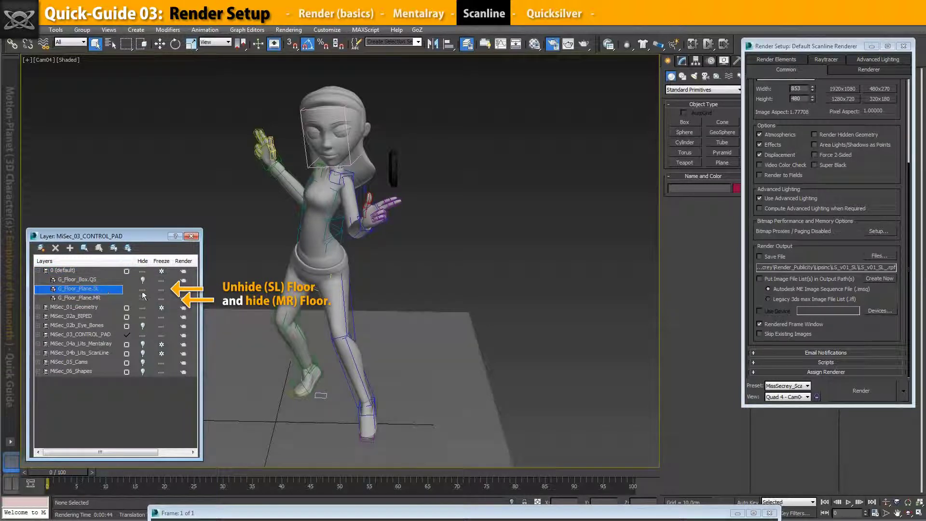
click(142, 298)
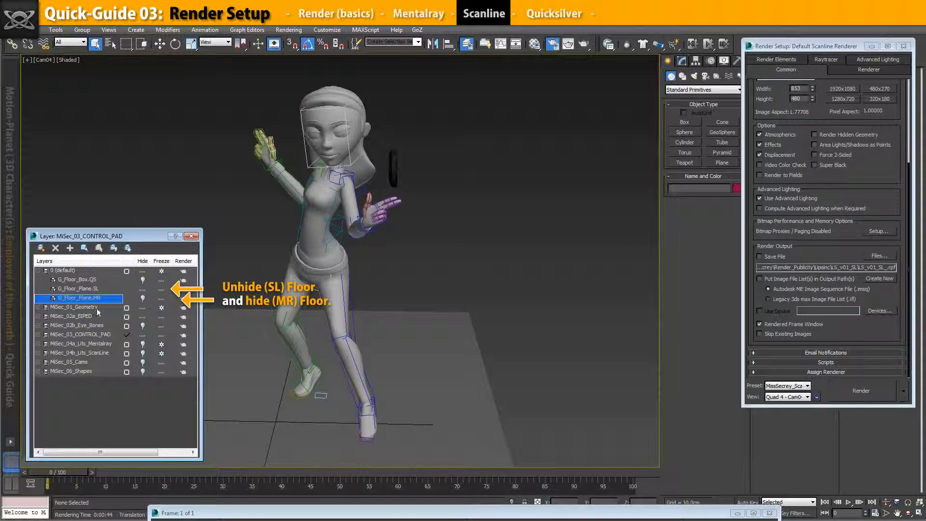
- Unfreeze the MiSec_01_Geometry layer and hide the MiSec_02a_BIPED layer
click(85, 308)
click(162, 308)
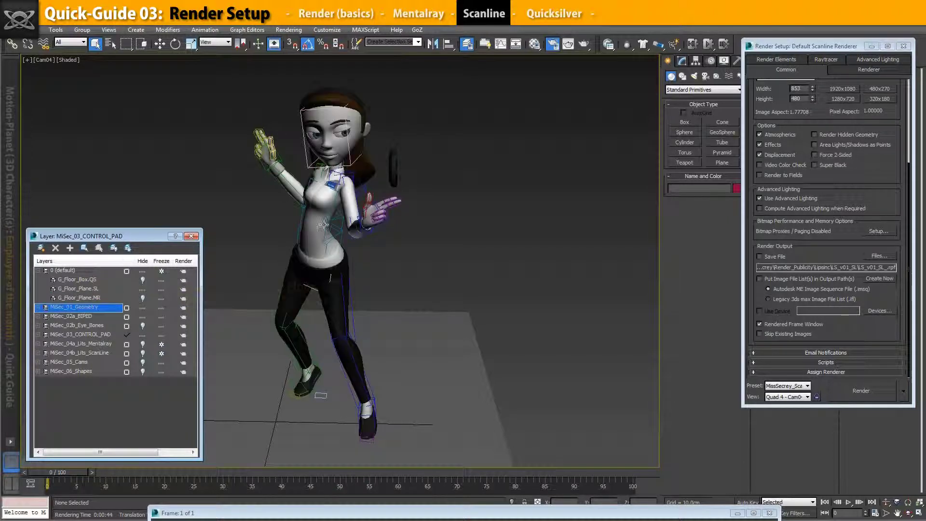
click(142, 317)
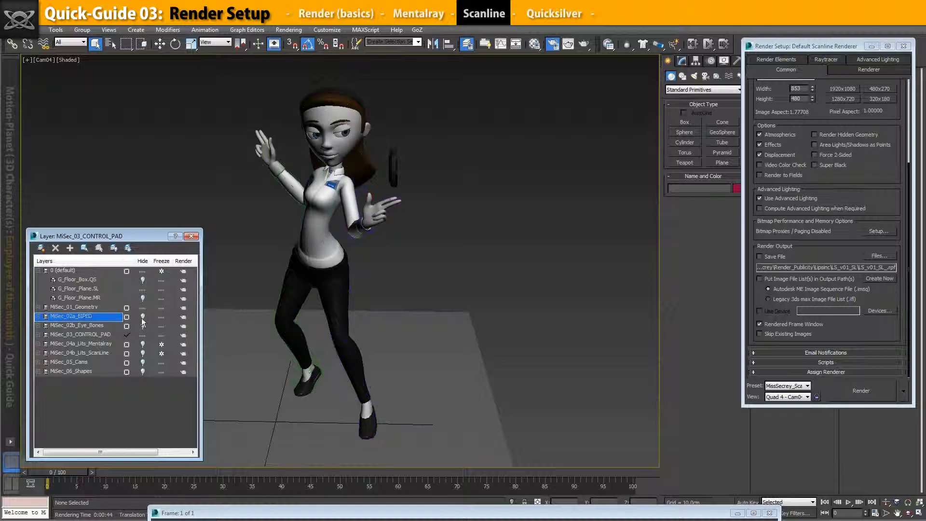
- Assign the MissSecrey.SL material to all objects in the MiSec_01_Geometry layer
click(534, 45)
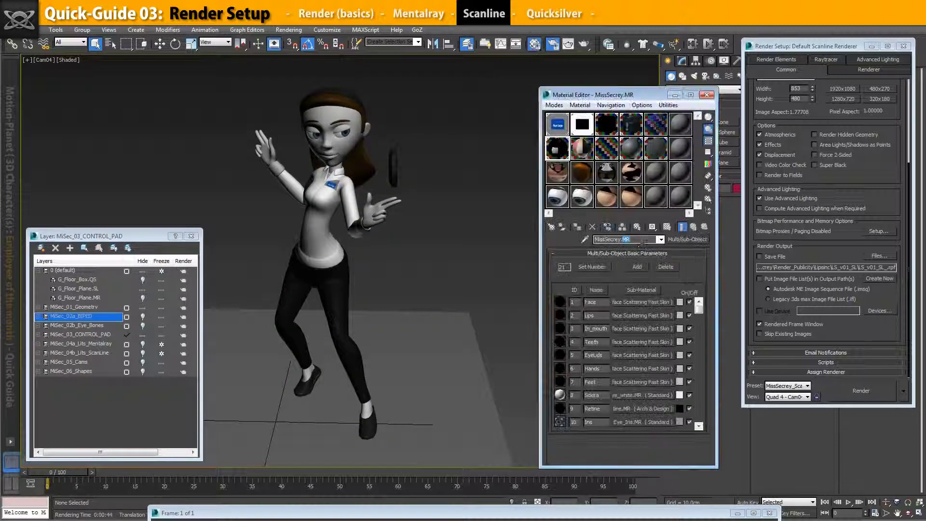
click(585, 149)
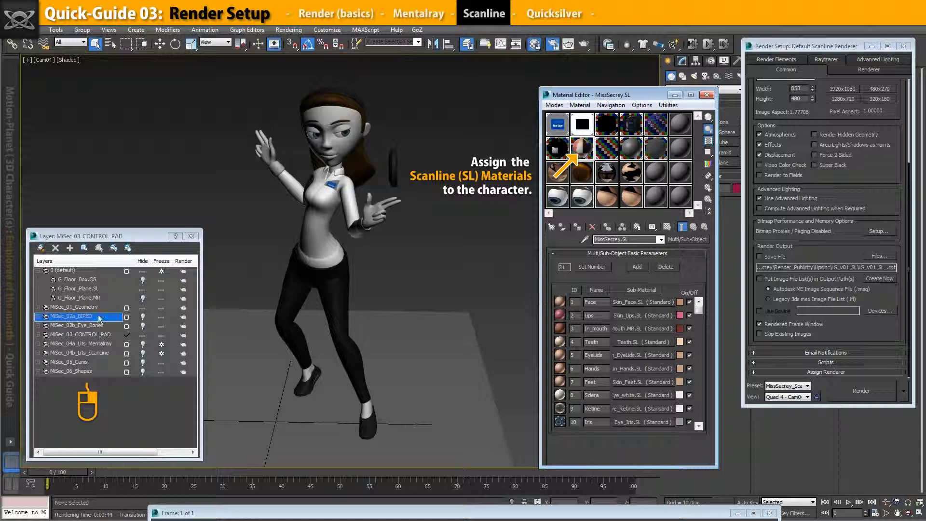
right_click(104, 307)
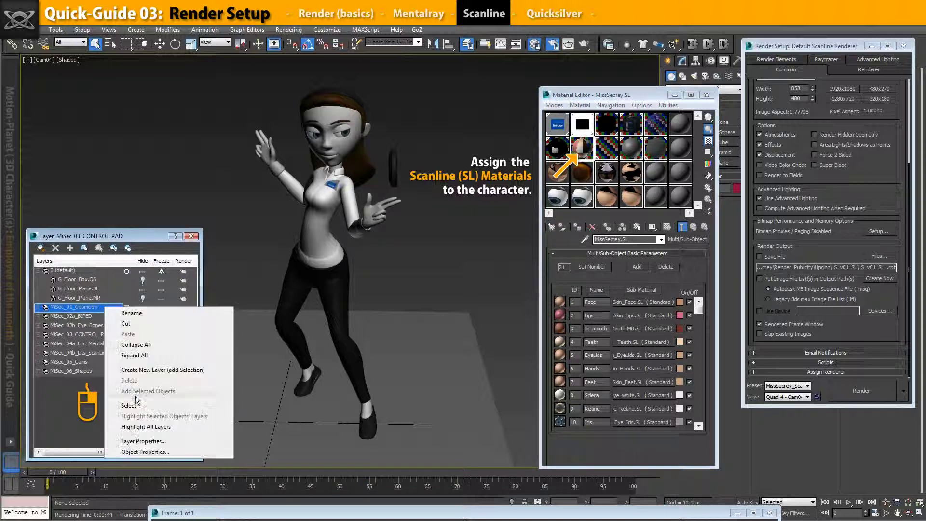
click(146, 403)
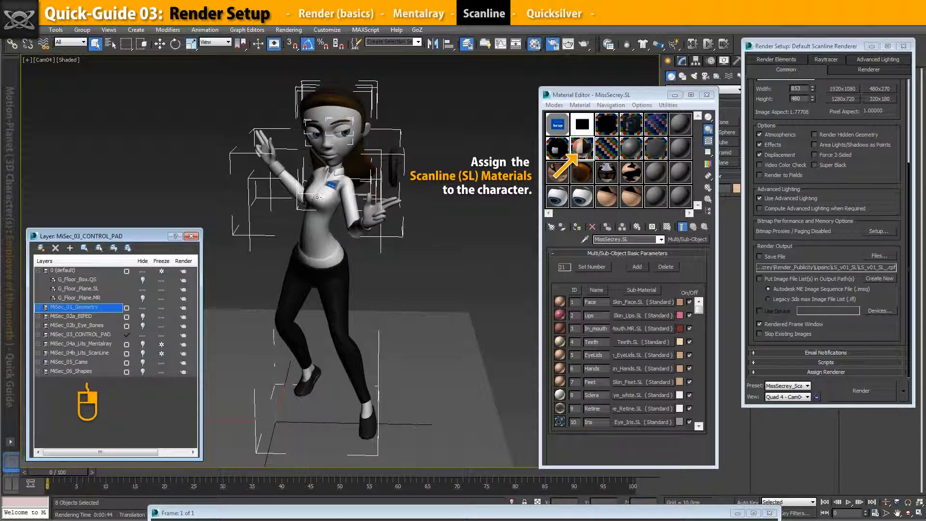
click(583, 150)
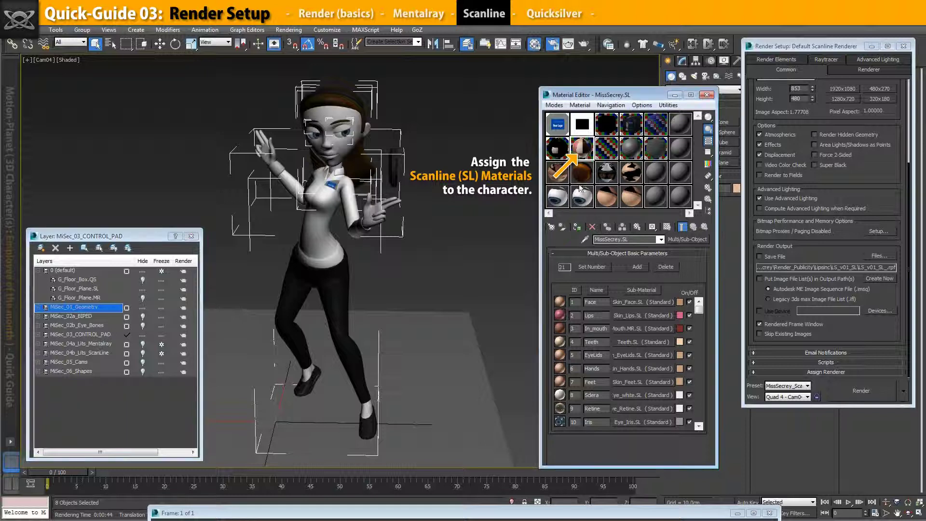
click(577, 227)
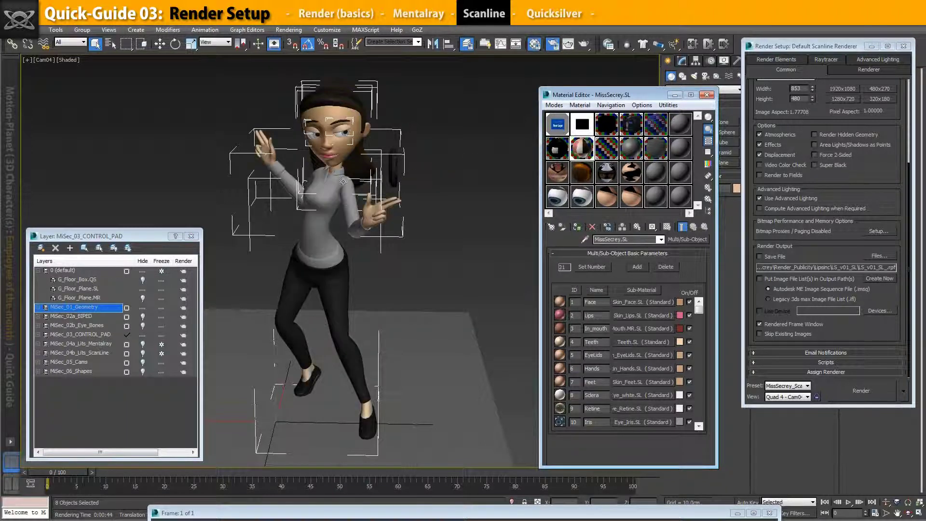
- Close the Material Editor and select the Mentalray and Scanline light layers
click(706, 94)
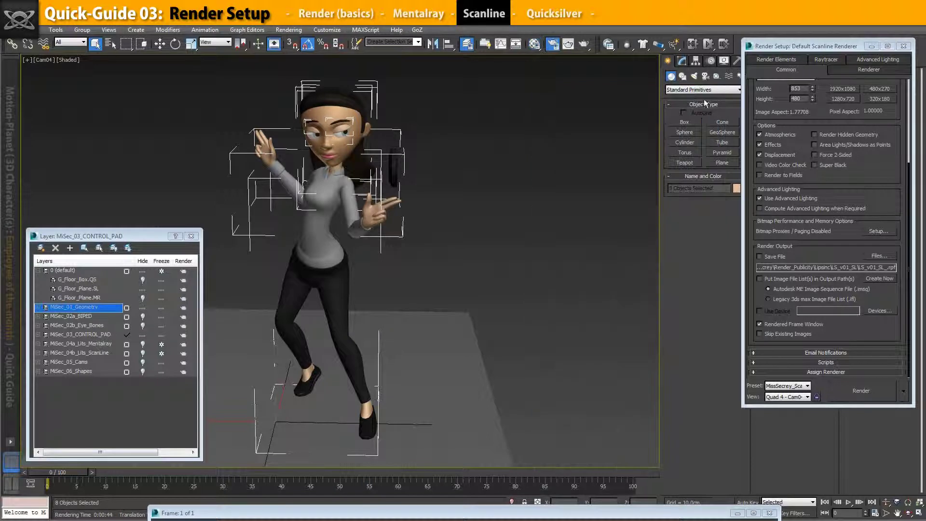
click(38, 270)
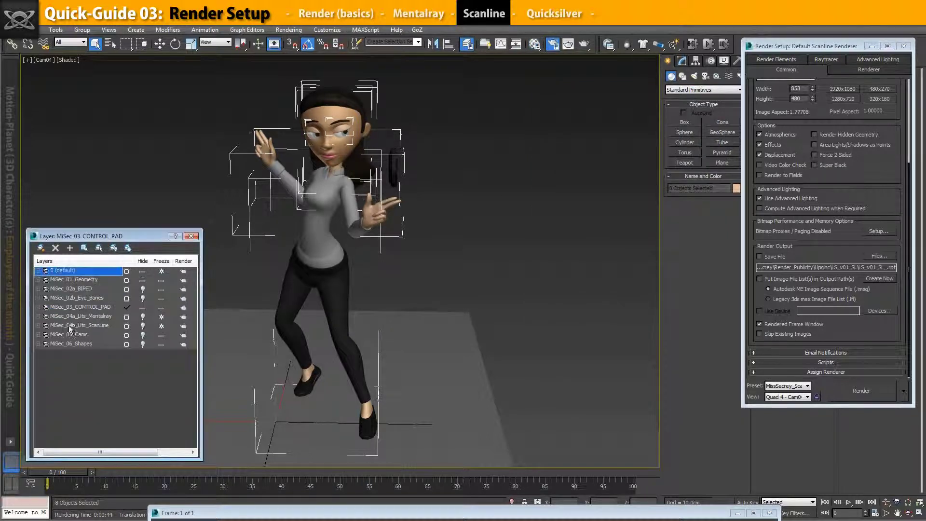
click(99, 317)
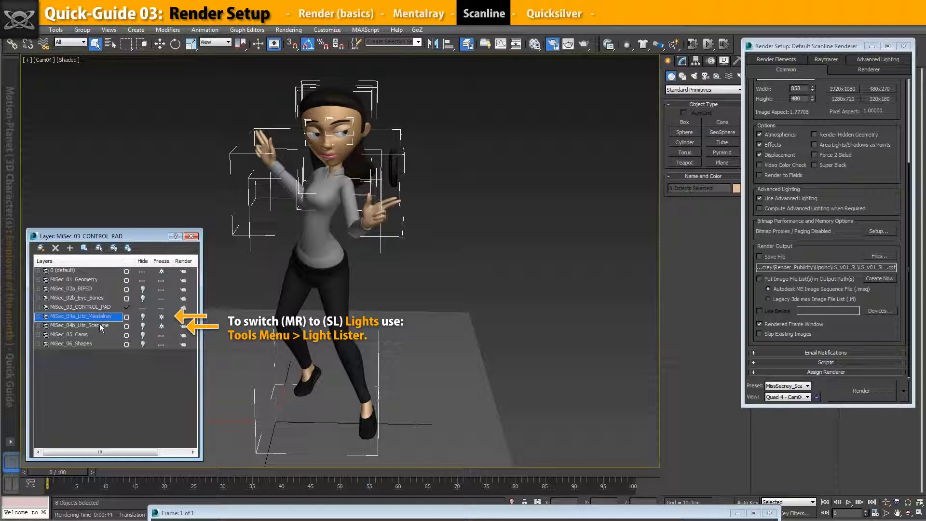
click(100, 326)
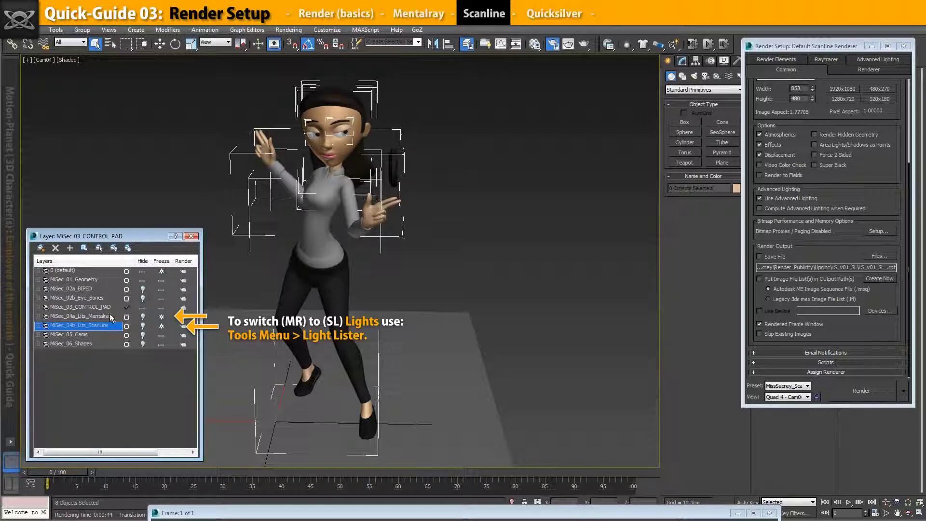
click(110, 317)
click(106, 326)
- In the Light Lister, switch off the Lit.MR lights and switch on the Lit.SL lights
click(58, 31)
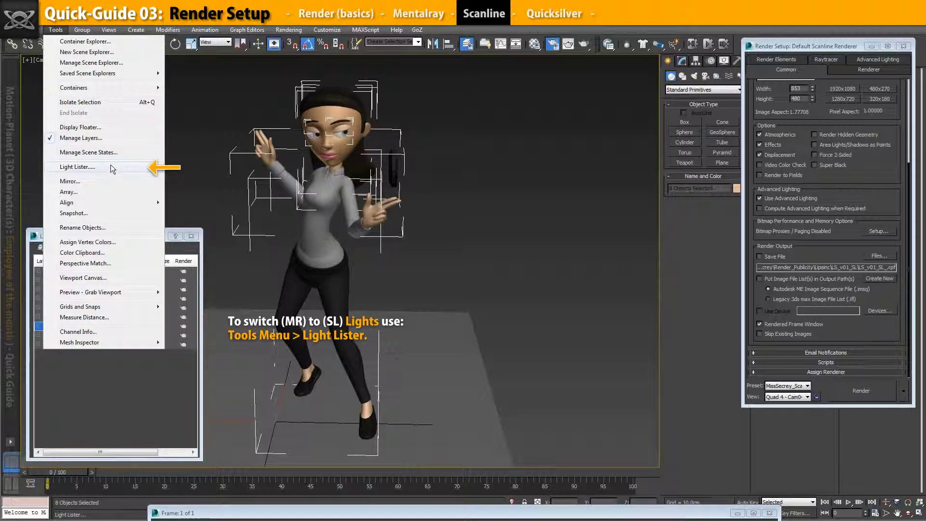
click(109, 165)
drag(500, 99, 513, 157)
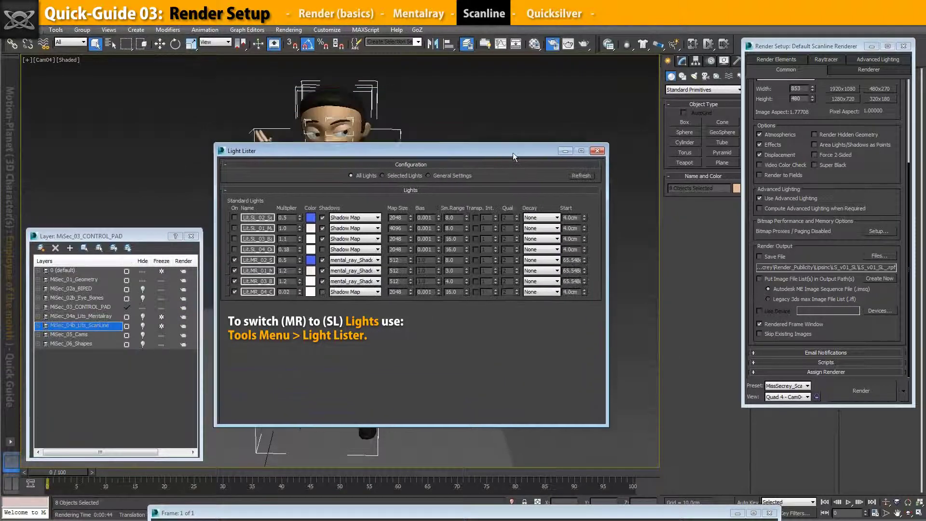
drag(249, 222, 254, 222)
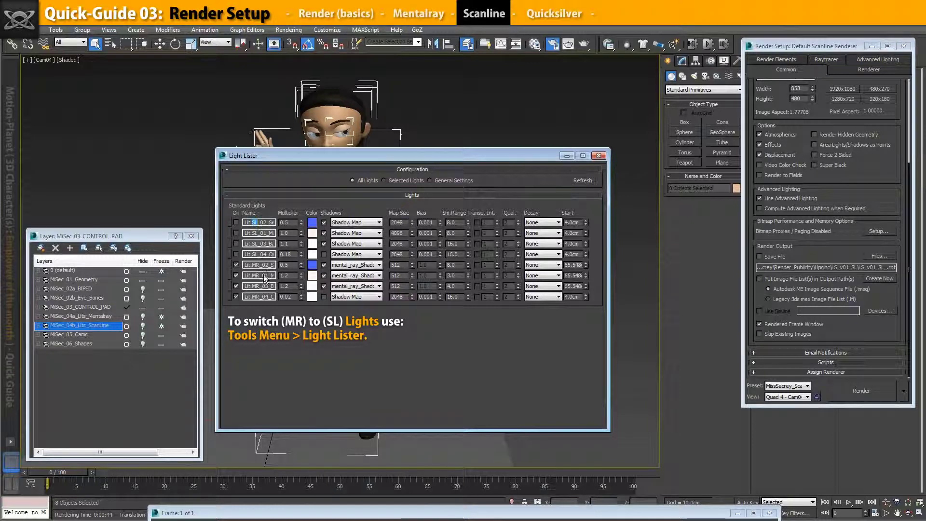
double_click(253, 255)
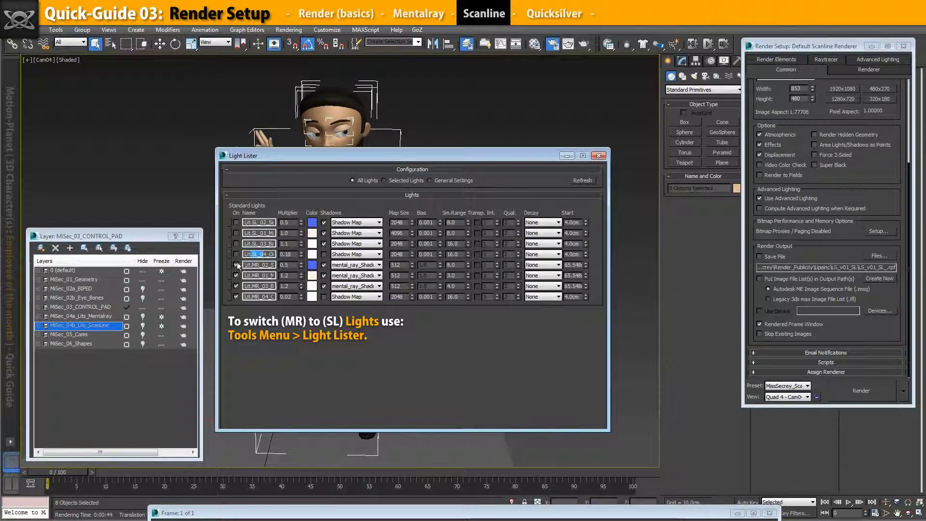
click(254, 265)
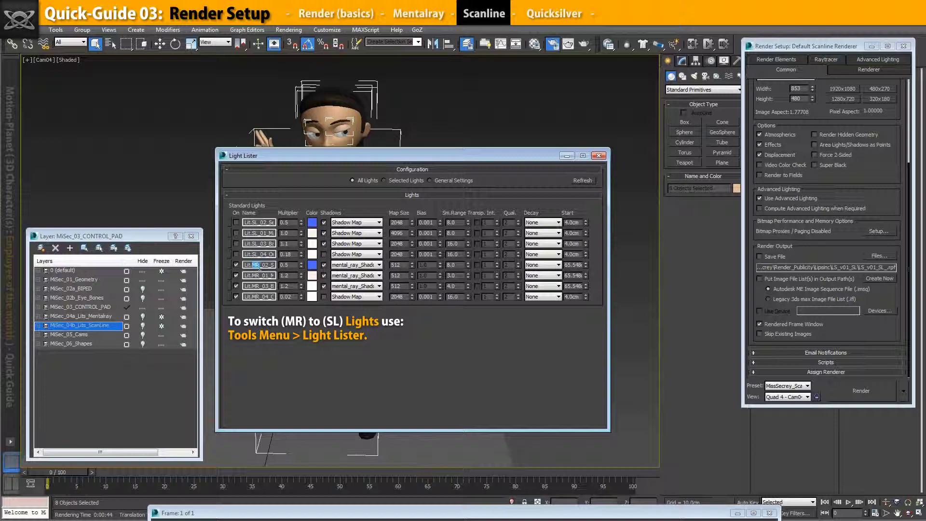
click(237, 275)
click(236, 296)
click(236, 244)
click(599, 156)
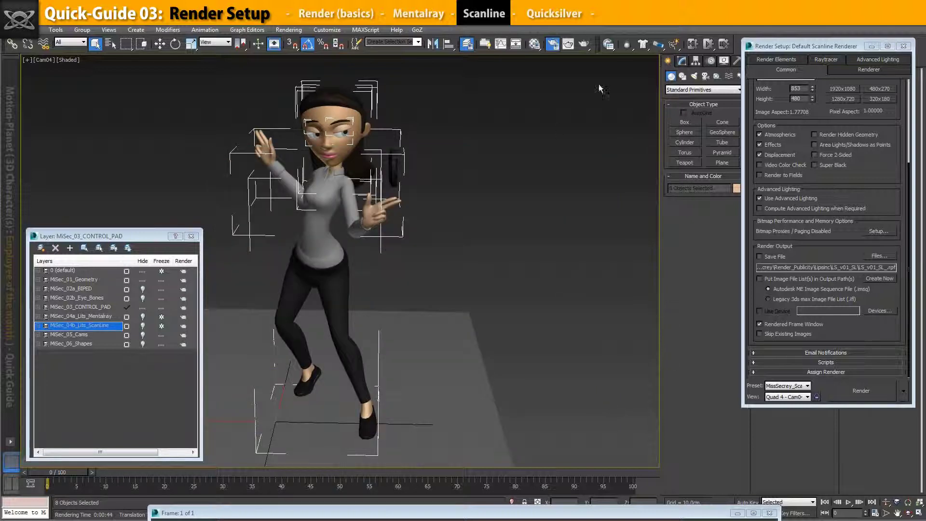
- Render the Scanline image of Cam04 at 1280x720
click(584, 44)
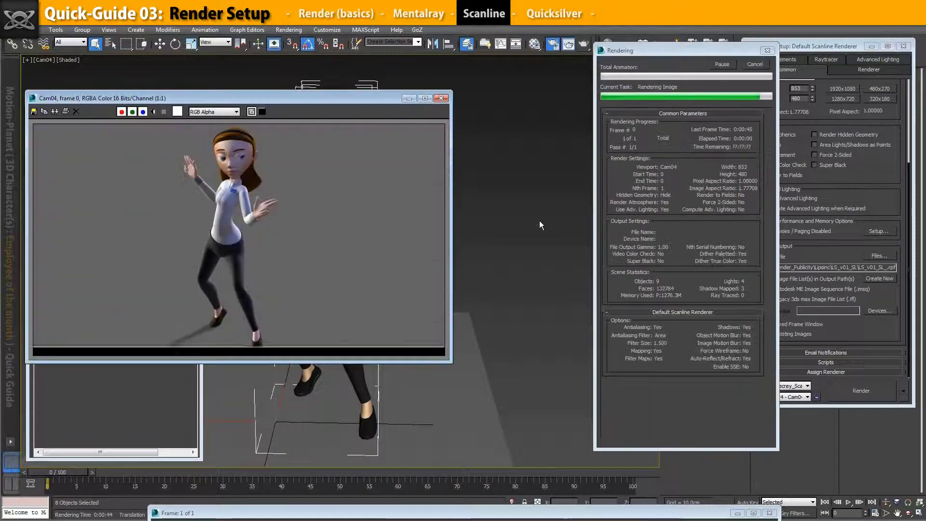
drag(888, 193, 887, 307)
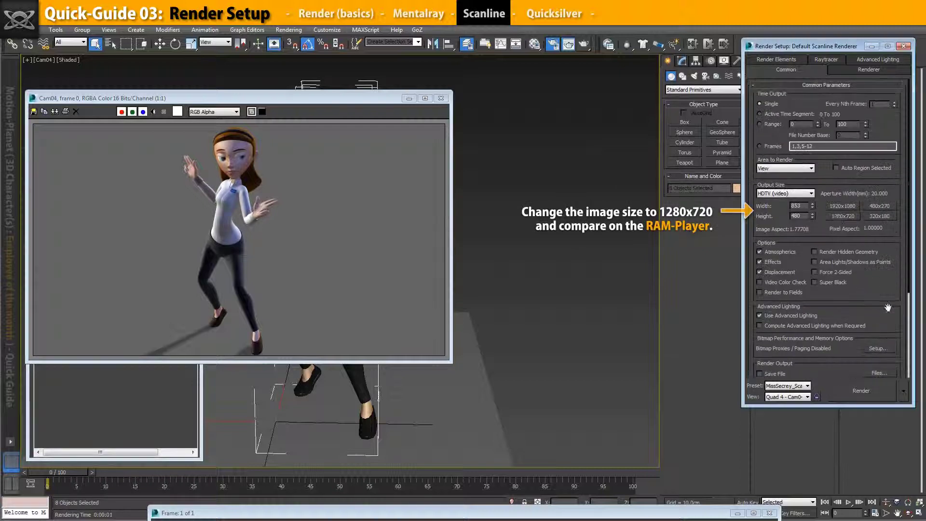
click(843, 216)
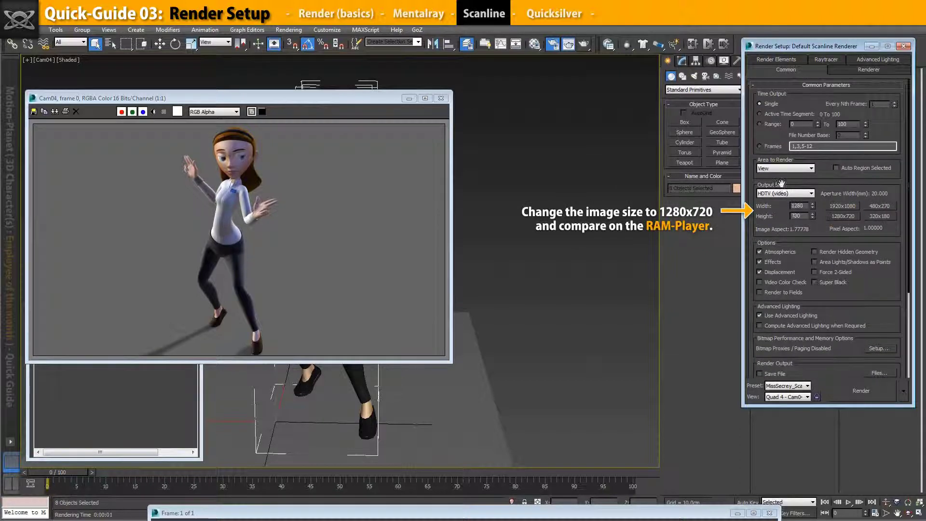
click(585, 43)
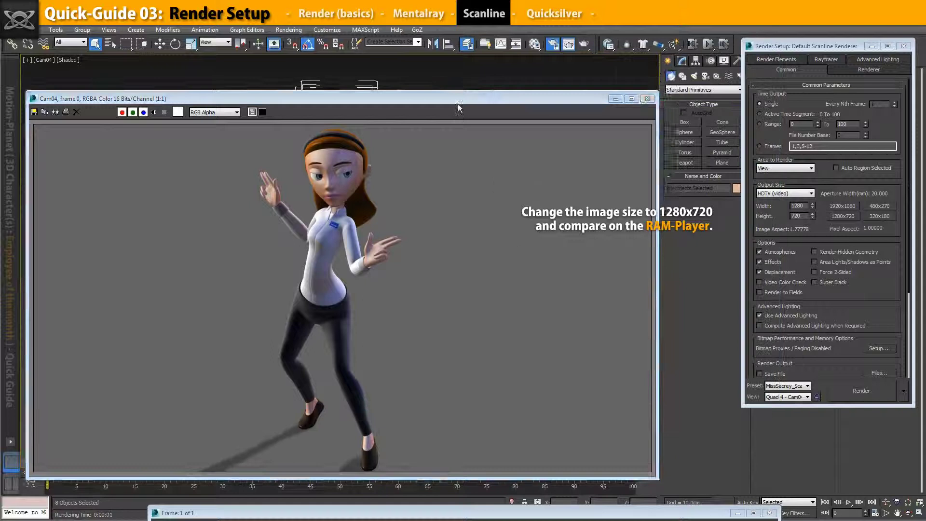
drag(458, 101, 475, 64)
- Load the Scanline render into RAM Player Channel B and drag the A/B split
click(753, 512)
drag(602, 239, 603, 77)
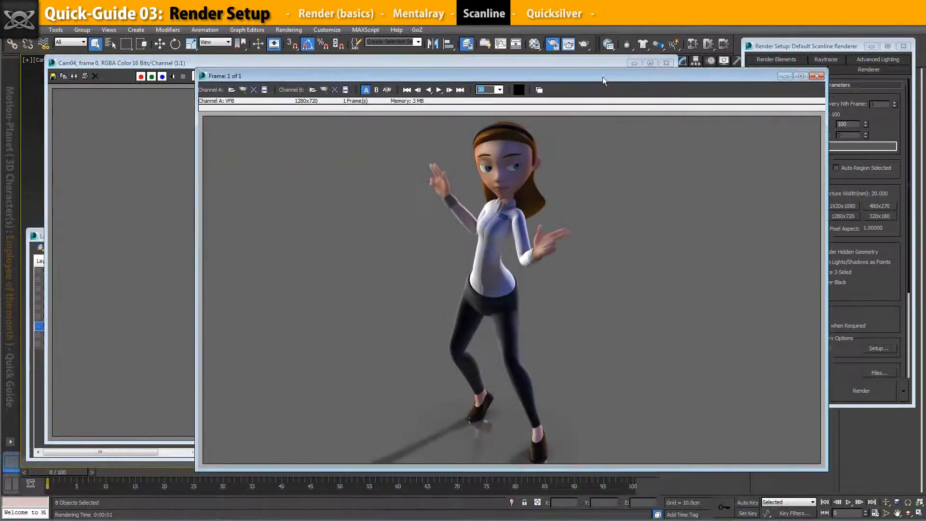
click(324, 89)
click(531, 322)
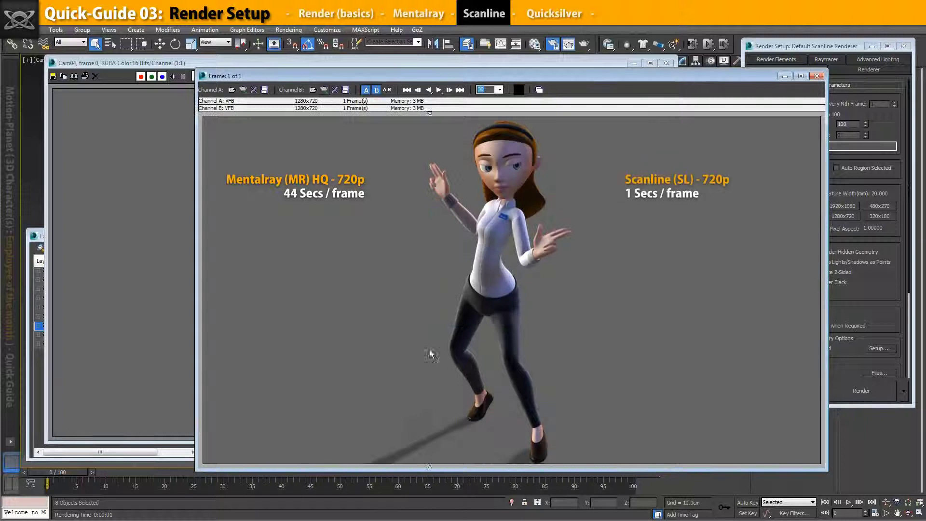
mouse_move(430, 355)
mouse_down()
mouse_move(236, 389)
mouse_move(678, 360)
mouse_move(276, 375)
mouse_move(587, 364)
mouse_move(433, 362)
mouse_up()
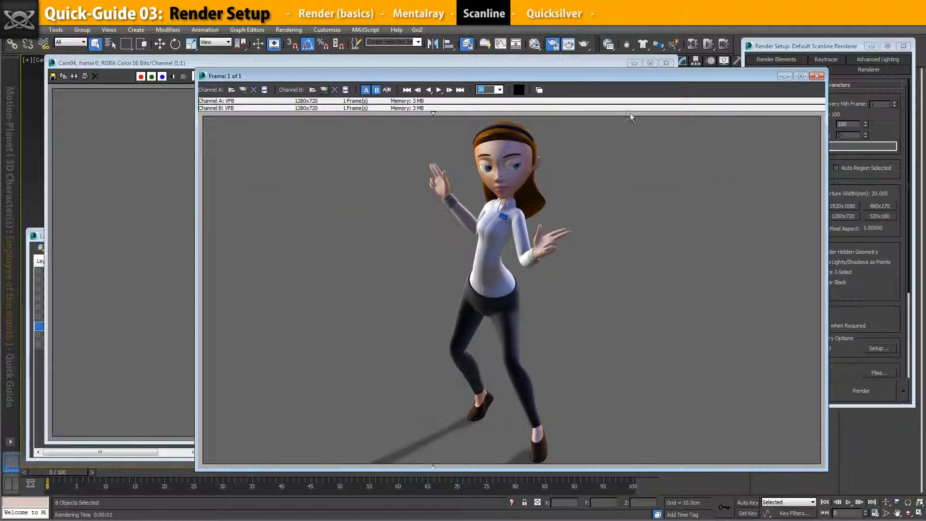
mouse_move(607, 76)
mouse_down()
mouse_move(601, 327)
mouse_move(621, 479)
mouse_up()
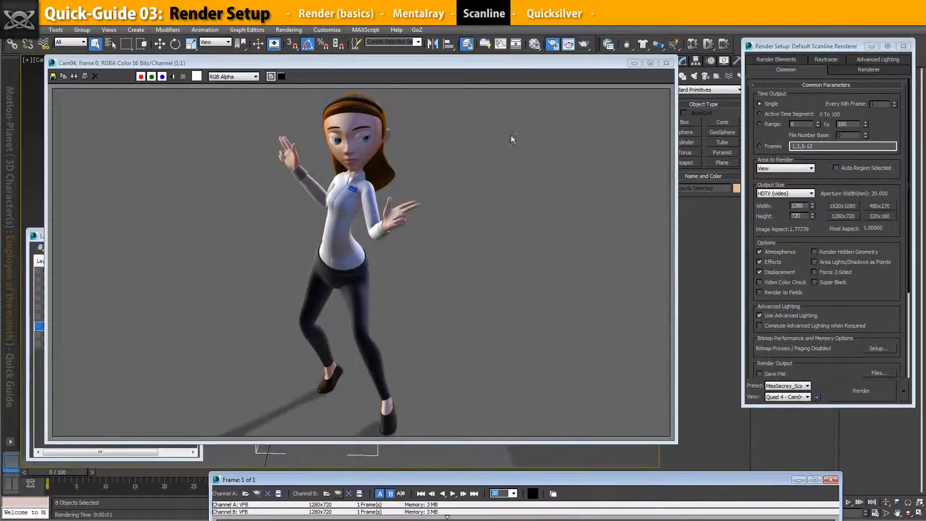
- Load the MissSecrey_QuickSilver_GPU.rps render preset, applying its Quicksilver Hardware Renderer category
click(666, 64)
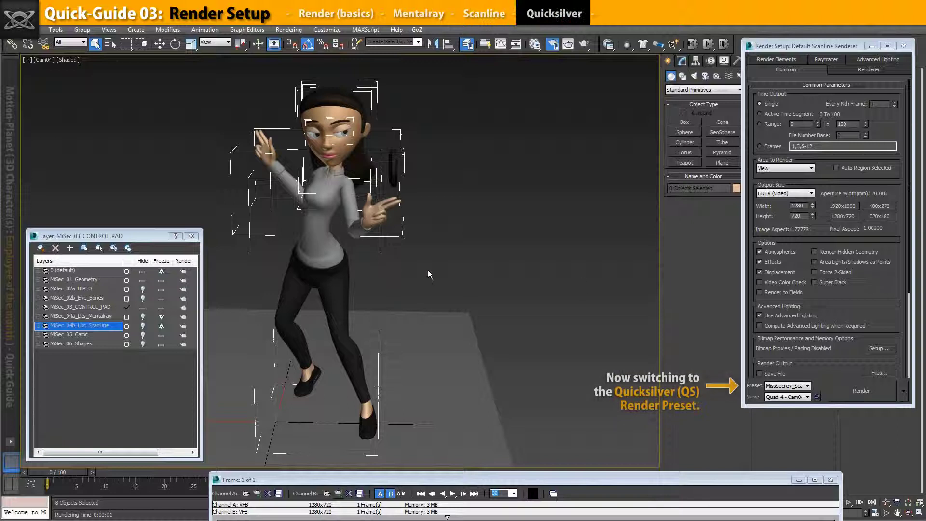
click(807, 387)
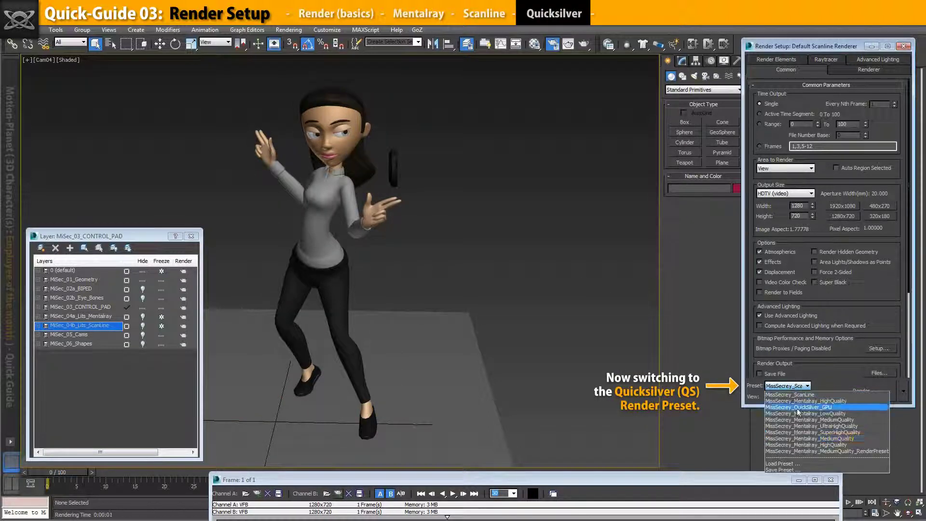
click(781, 464)
click(309, 202)
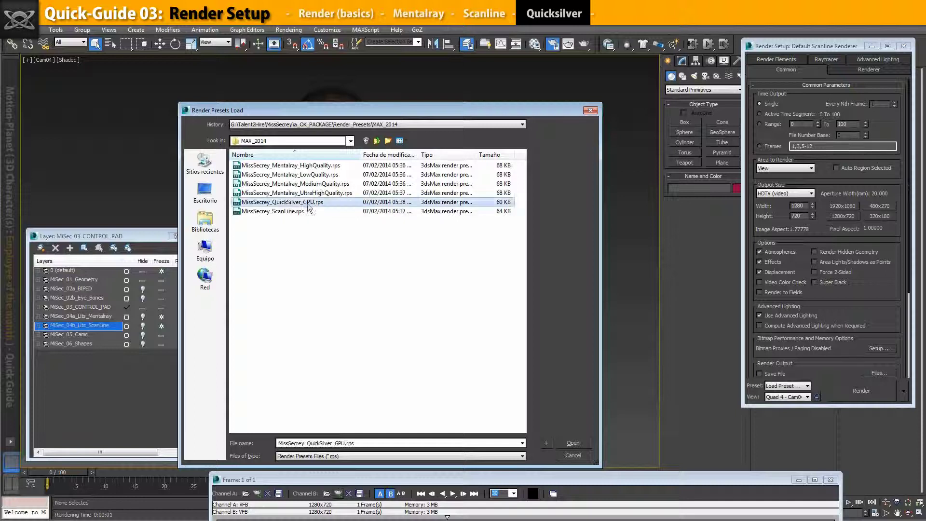
click(573, 442)
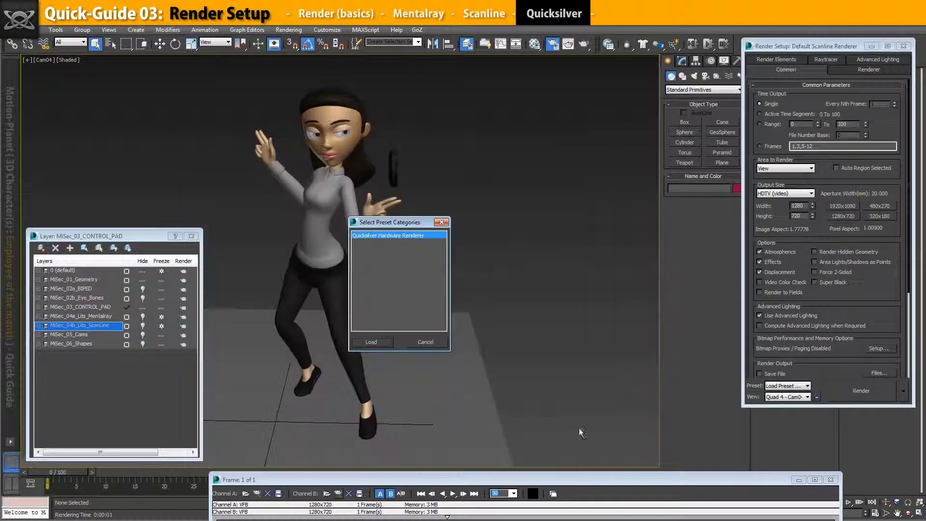
click(375, 343)
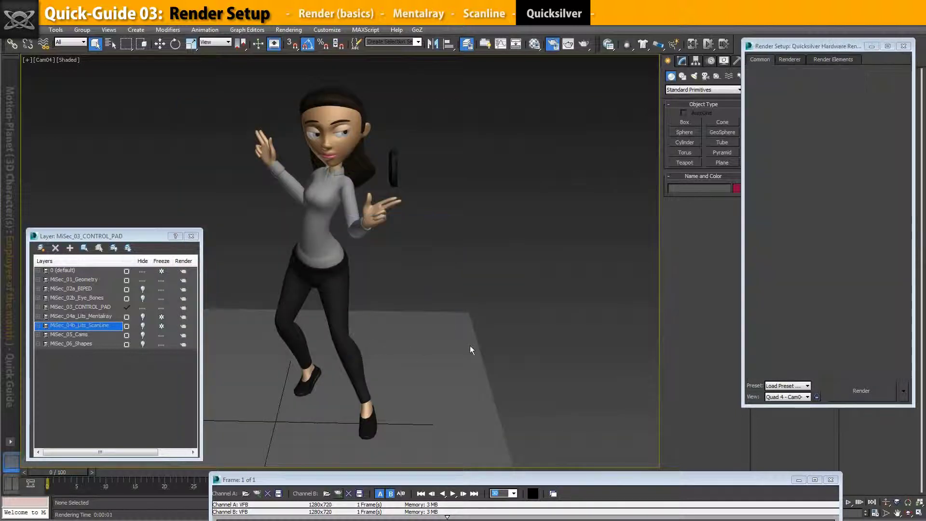
- Apply Baked_Head, baked hair, Baked_Body and skin materials to the head, hair, body and hands
click(534, 44)
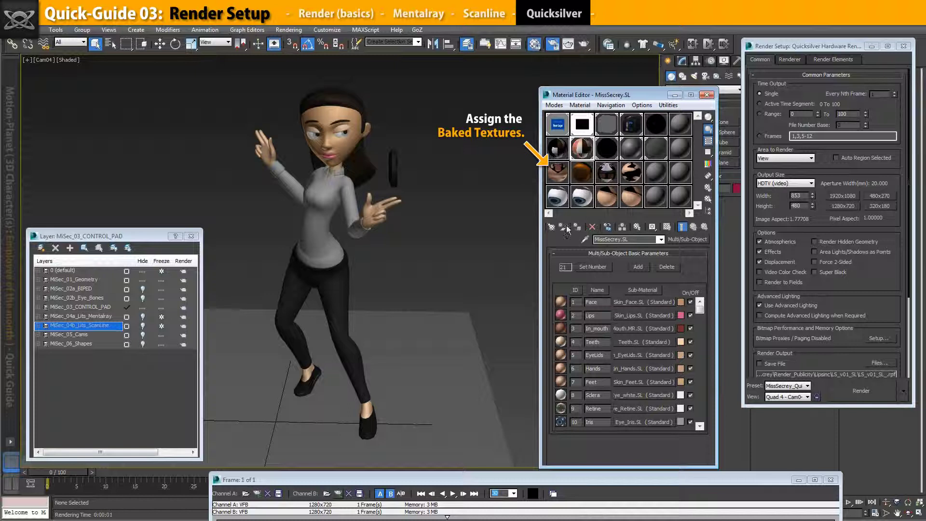
click(562, 174)
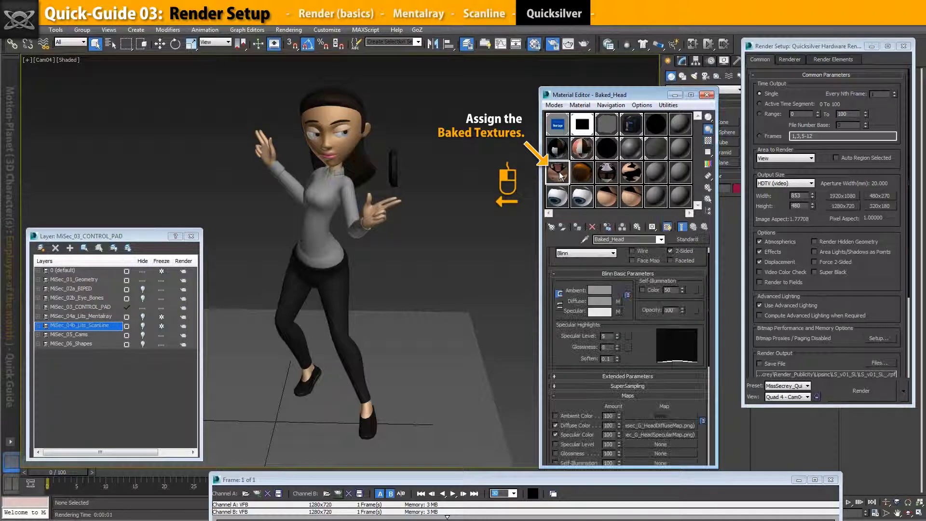
drag(559, 171, 329, 118)
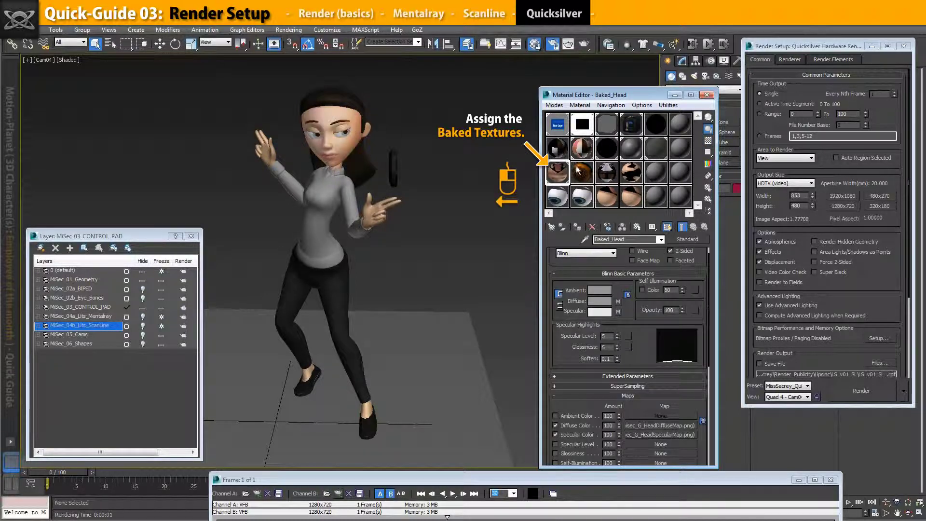
drag(581, 172, 359, 166)
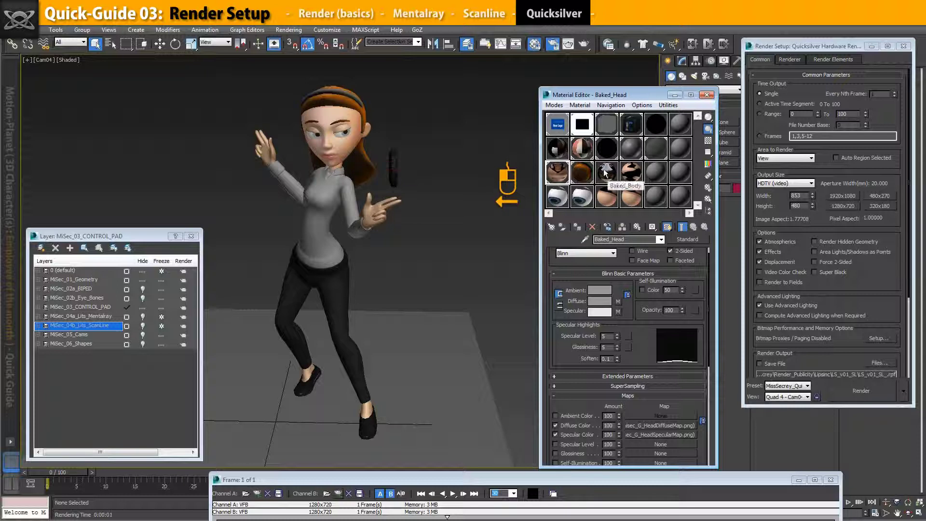
drag(581, 196, 335, 252)
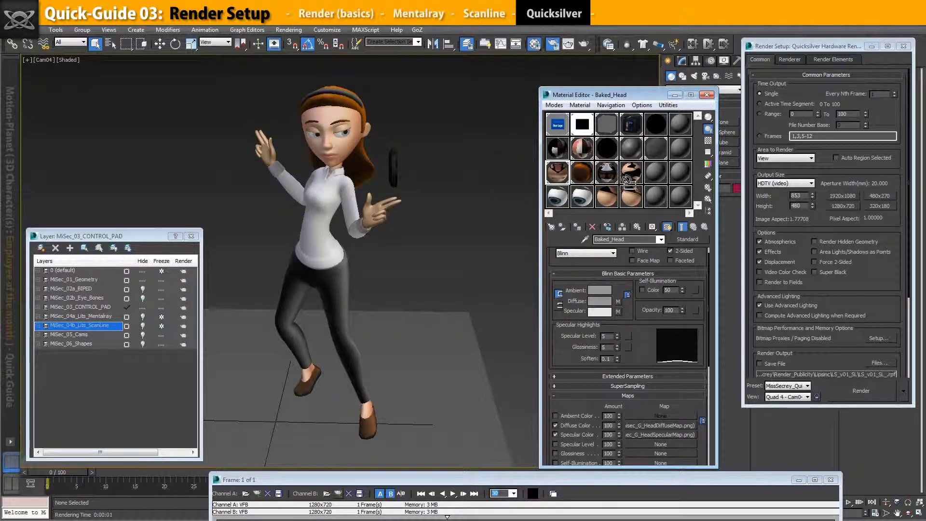
drag(630, 196, 369, 210)
- Apply the baked eye materials to both eyes, the eyebrows and the eyelids
drag(582, 197, 315, 139)
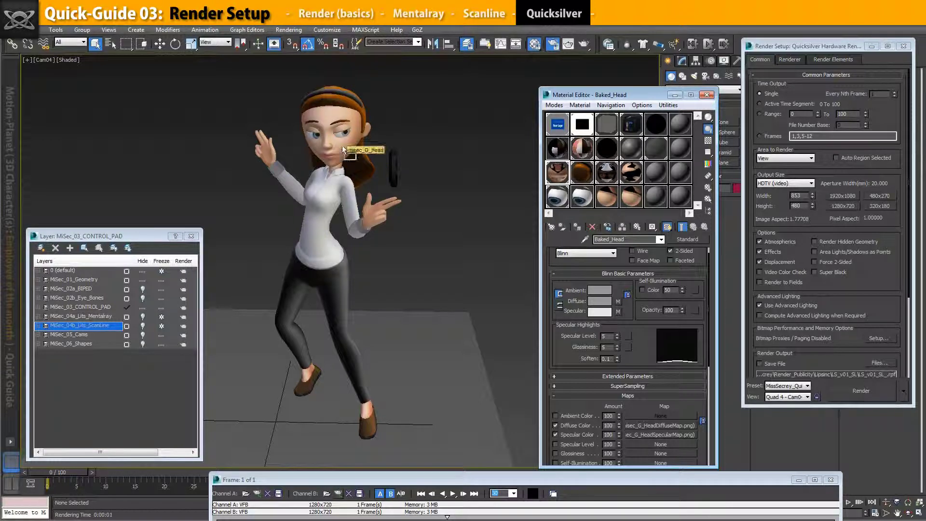
drag(582, 196, 350, 138)
drag(607, 196, 313, 134)
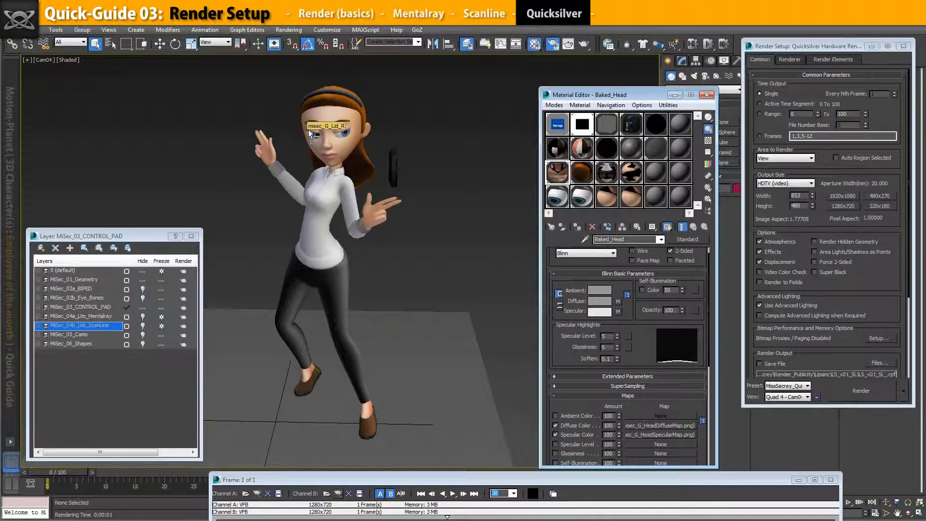
drag(631, 198, 338, 127)
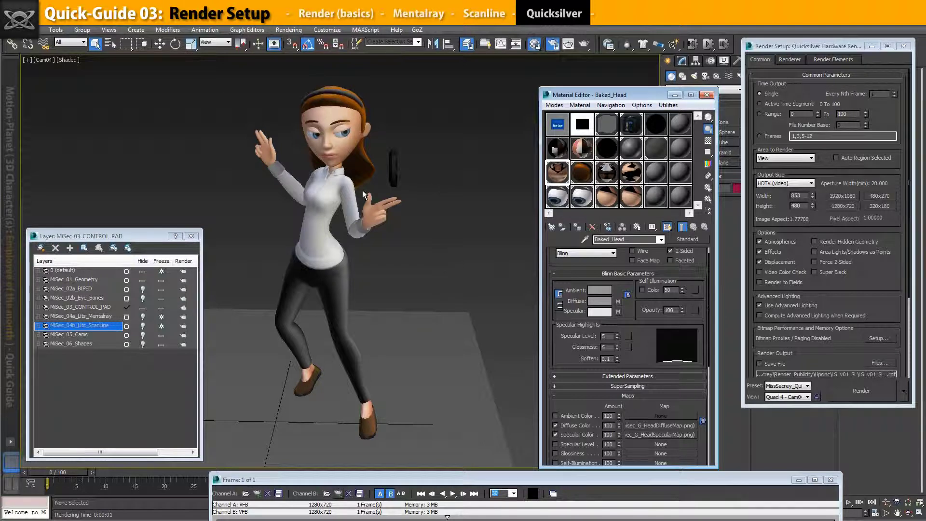
click(707, 95)
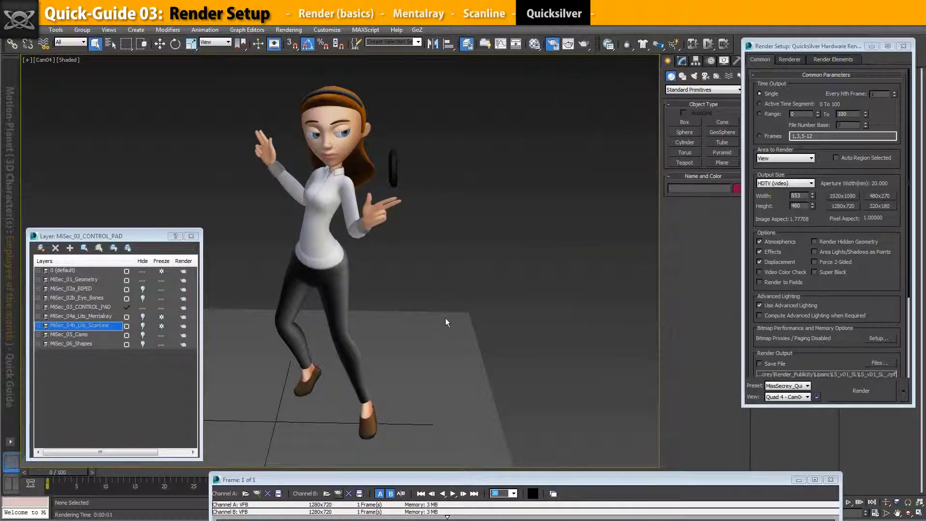
- In the 0 (default) layer, hide G_Floor_Plane.SL and unhide G_Floor_Box.QS
click(37, 270)
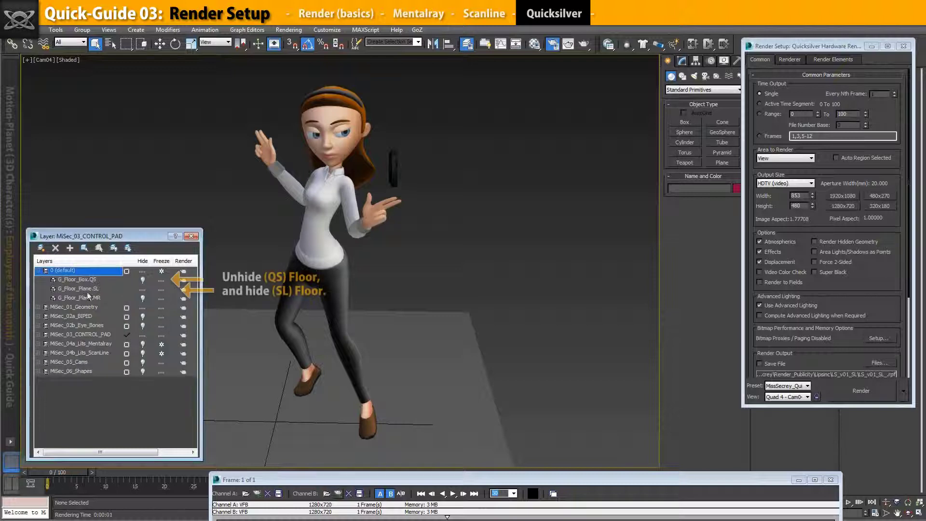
click(86, 282)
click(88, 289)
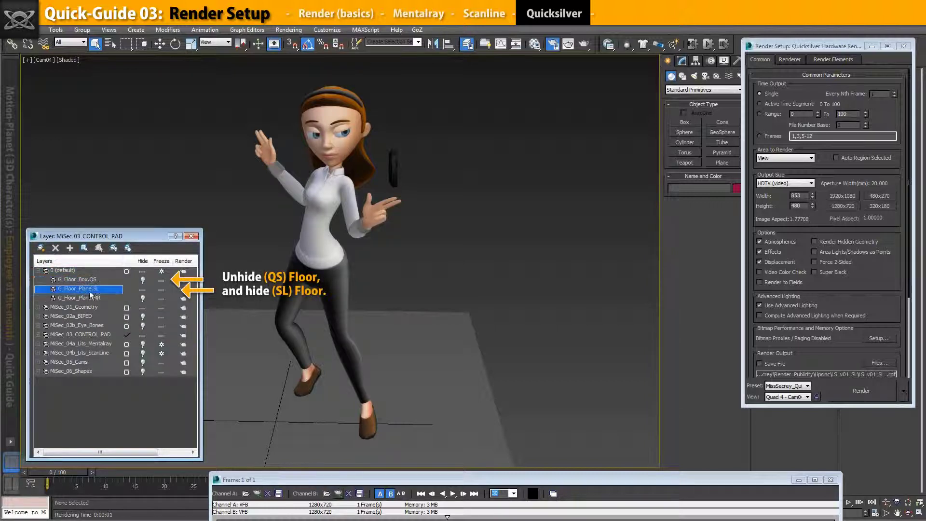
click(142, 288)
click(86, 280)
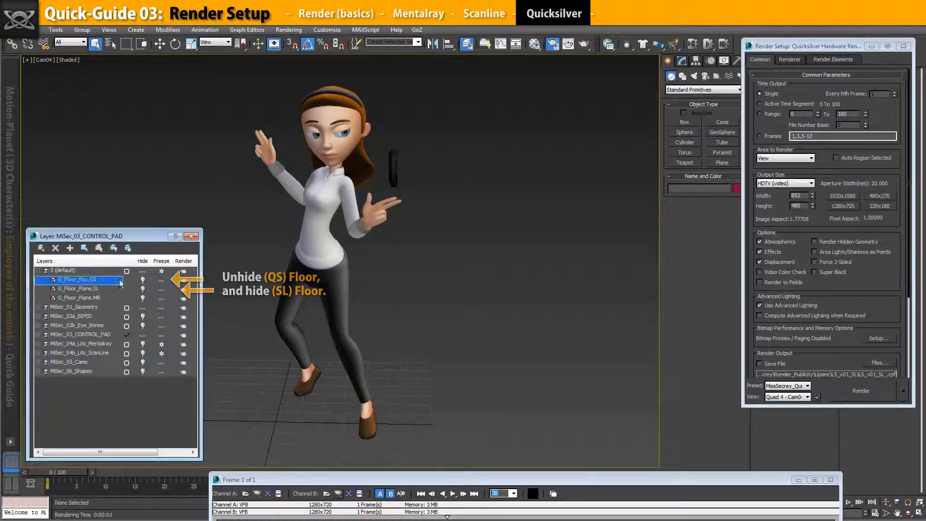
click(143, 280)
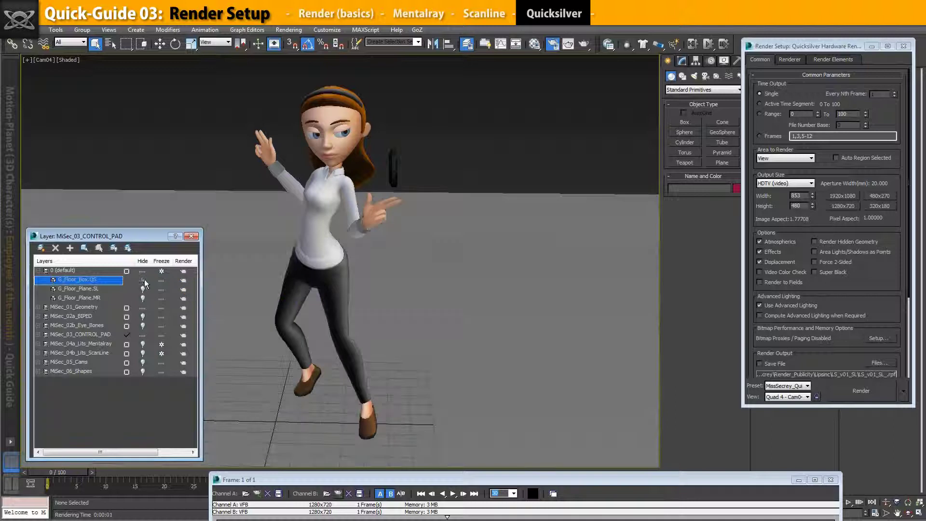
click(192, 236)
click(56, 29)
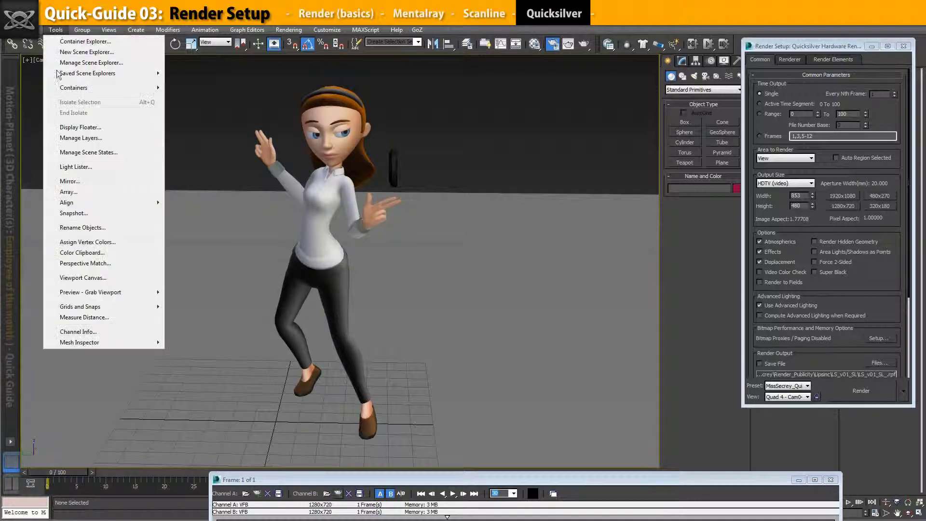
click(72, 169)
drag(479, 155, 479, 149)
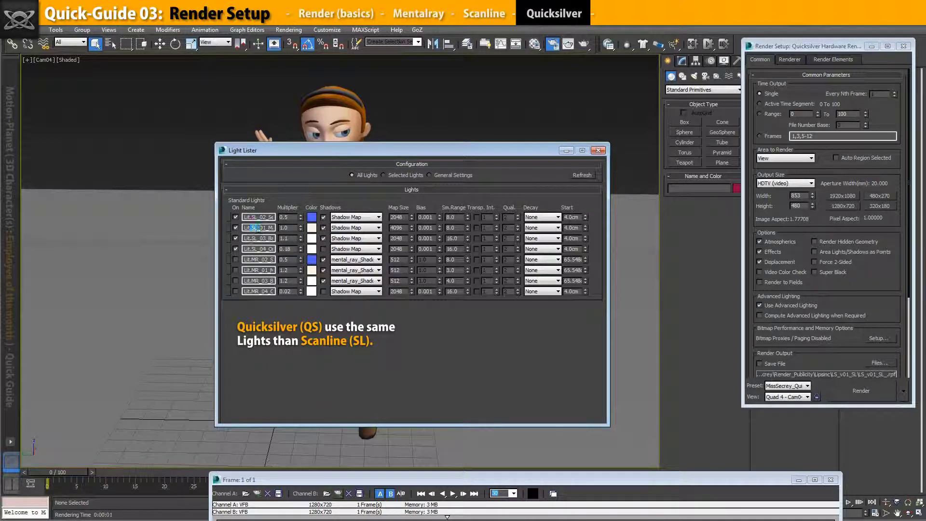
click(254, 248)
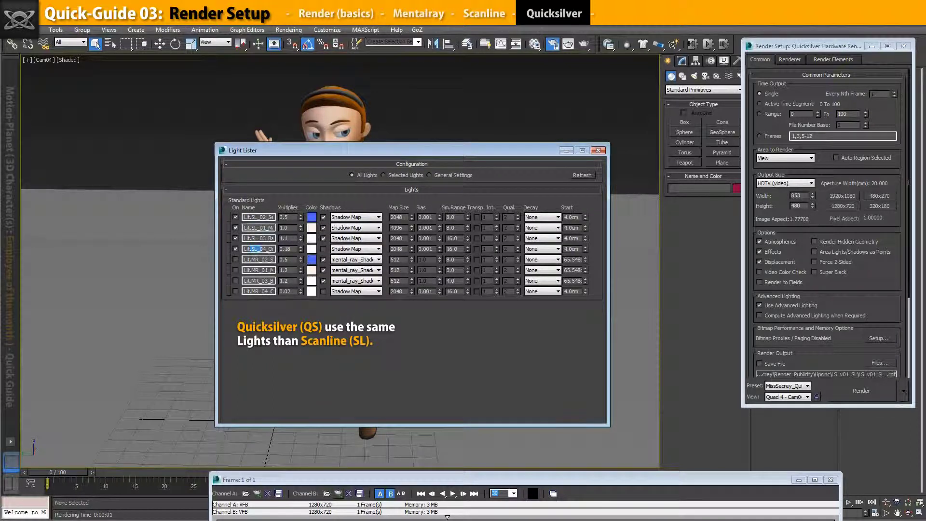
click(598, 151)
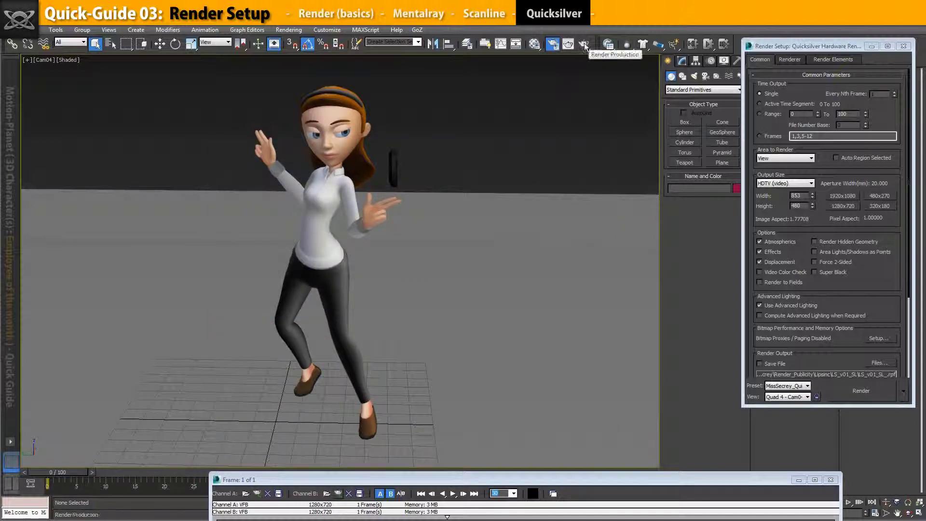
- Render Cam04 at 1280×720 with Quicksilver and compare it with mental ray in RAM Player channel B
click(584, 43)
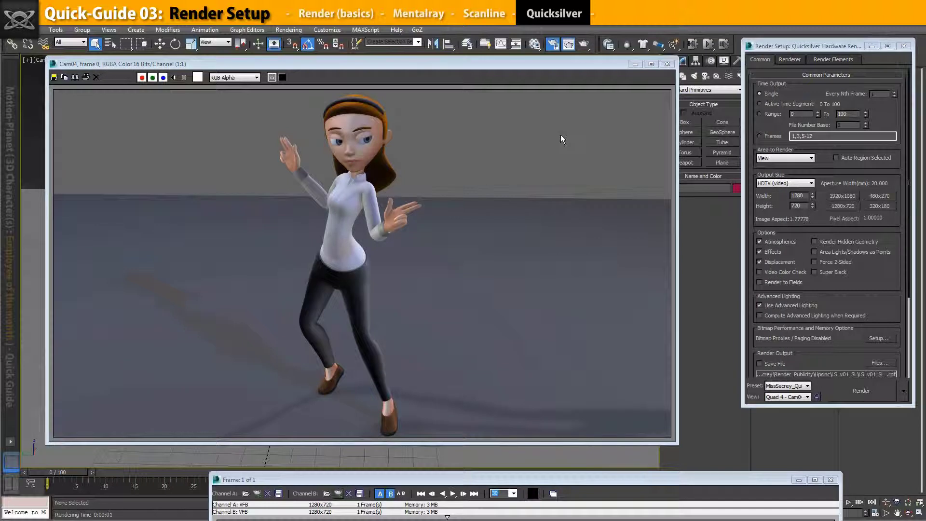
drag(565, 479, 572, 64)
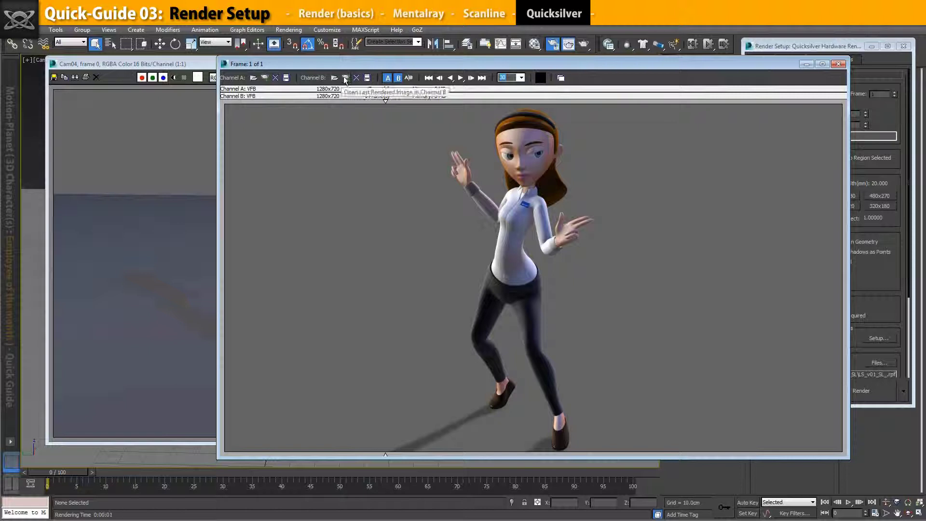
click(345, 78)
click(552, 303)
mouse_move(595, 350)
mouse_down()
mouse_move(270, 342)
mouse_move(754, 337)
mouse_move(565, 328)
mouse_move(321, 359)
mouse_move(723, 323)
mouse_move(459, 333)
mouse_move(342, 353)
mouse_up()
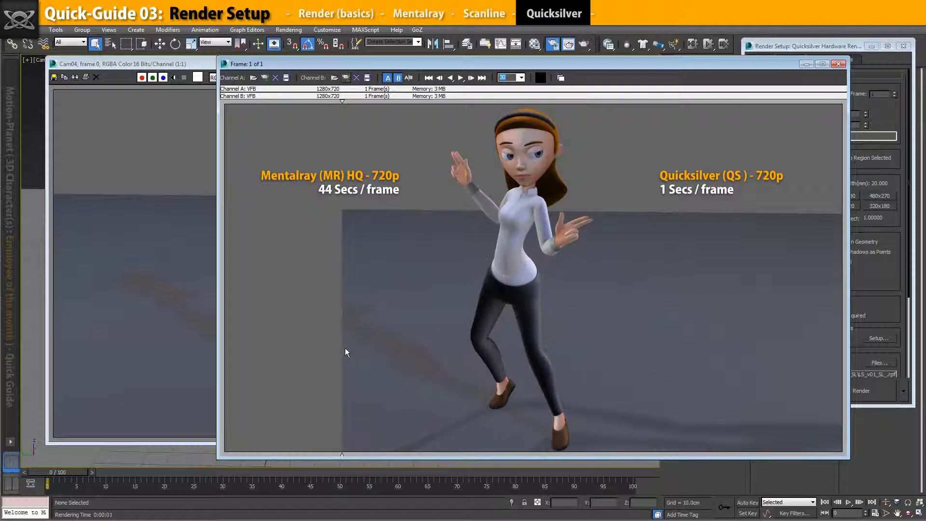